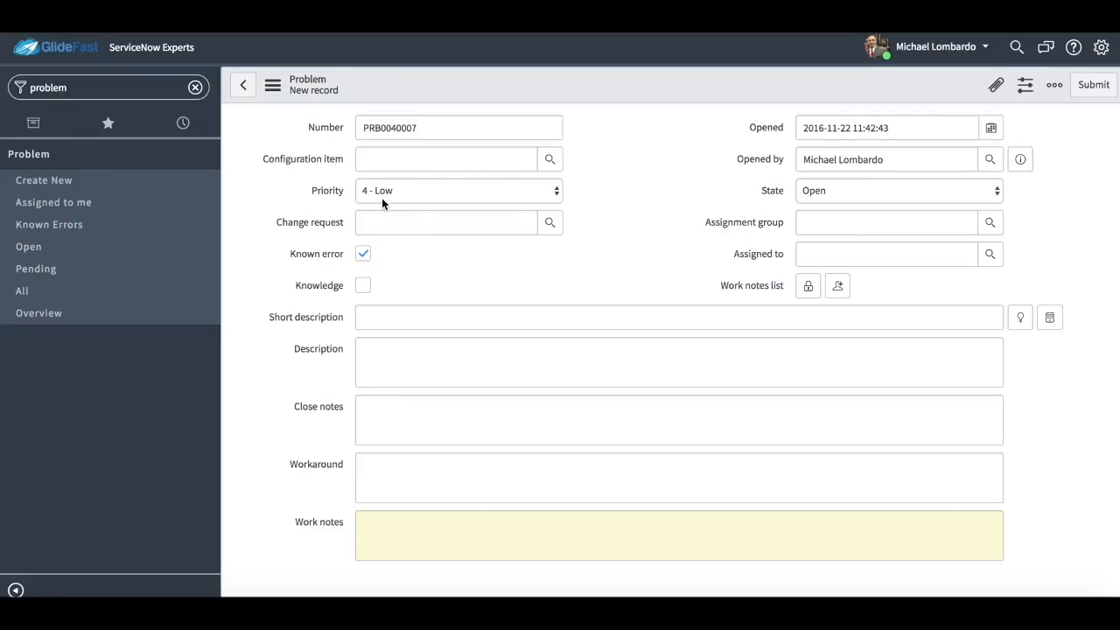
View the Priority choices and the form header options on the new problem record without changing anything.
{"action": "left_click", "coordinate": [426, 191]}
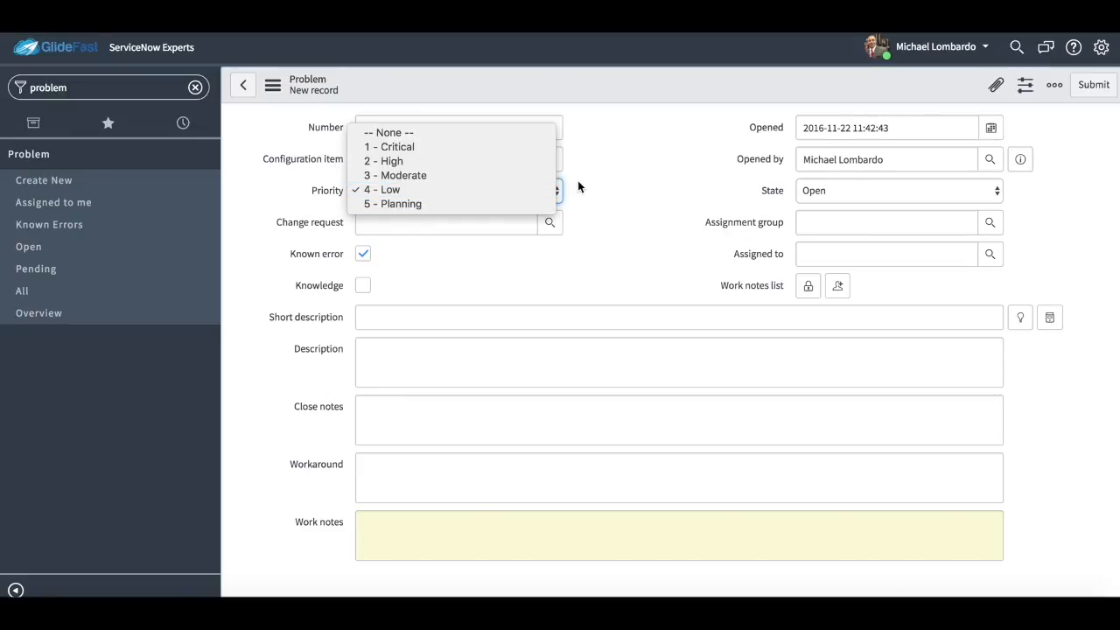
{"action": "left_click", "coordinate": [603, 187]}
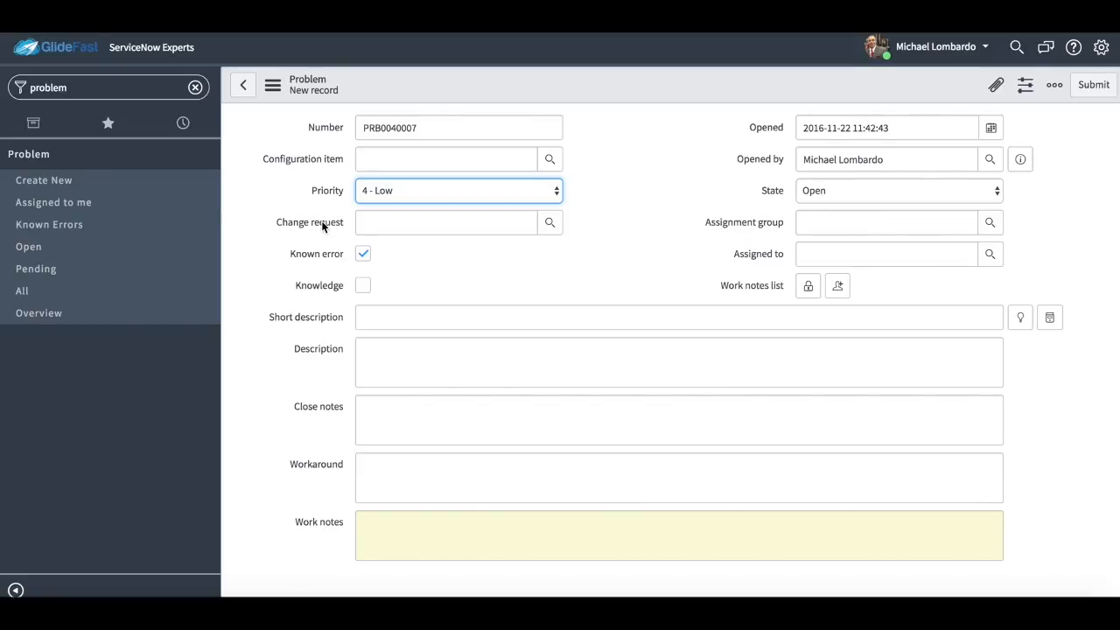
{"action": "right_click", "coordinate": [658, 86]}
{"action": "left_click", "coordinate": [627, 132]}
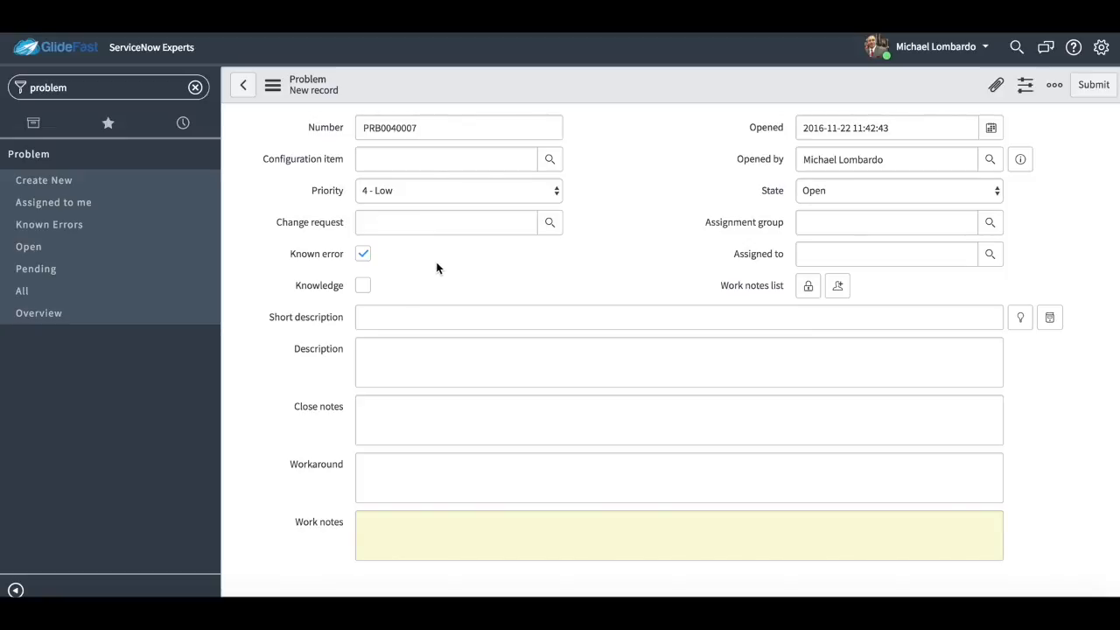
Examine the Known error hint and checkbox, the Knowledge option, and the Workaround, Close notes and Work notes fields of the problem form.
{"action": "left_click", "coordinate": [369, 256]}
{"action": "left_click", "coordinate": [369, 255]}
{"action": "mouse_move", "coordinate": [316, 256]}
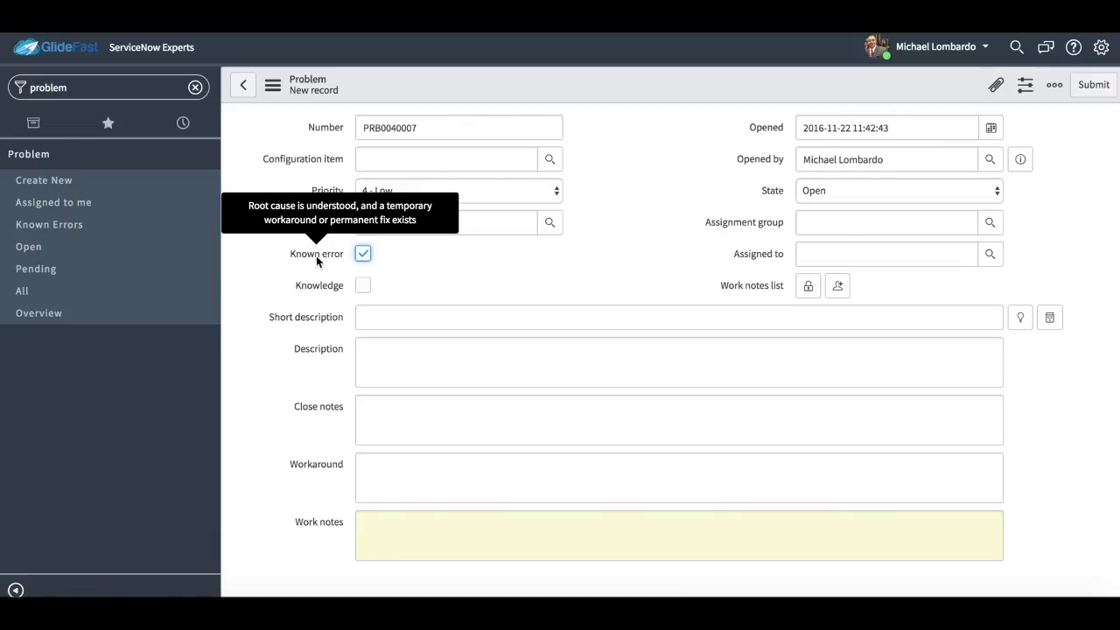
{"action": "double_click", "coordinate": [306, 465]}
{"action": "left_click", "coordinate": [421, 469]}
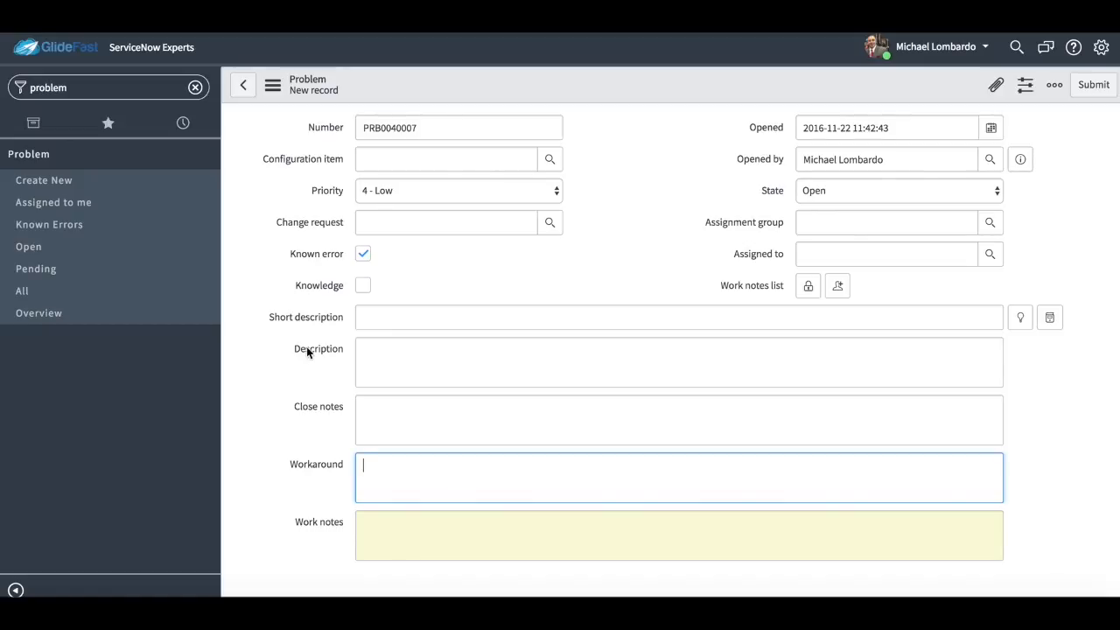
{"action": "left_click", "coordinate": [404, 403]}
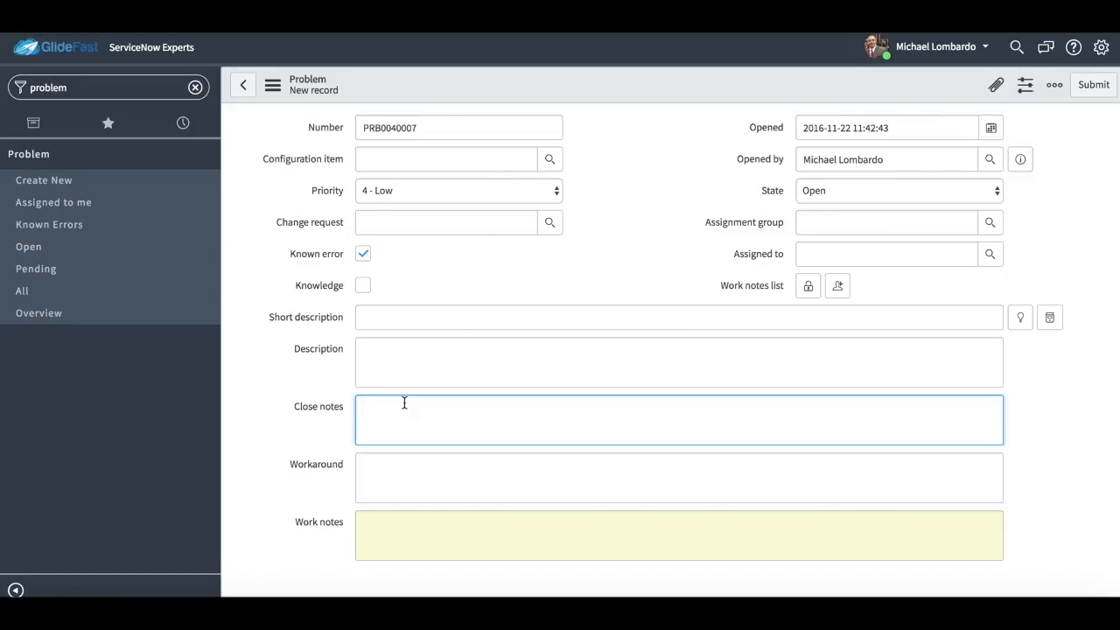
{"action": "left_click_drag", "start_coordinate": [395, 290], "coordinate": [286, 285]}
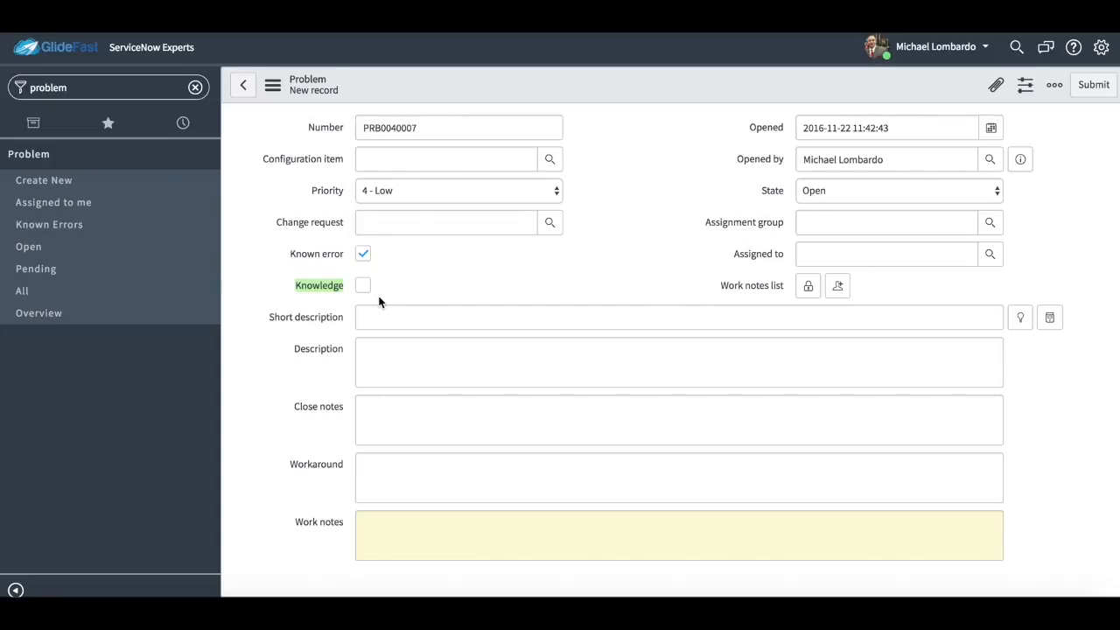
{"action": "scroll", "coordinate": [561, 370], "scroll_direction": "down", "scroll_amount": 2}
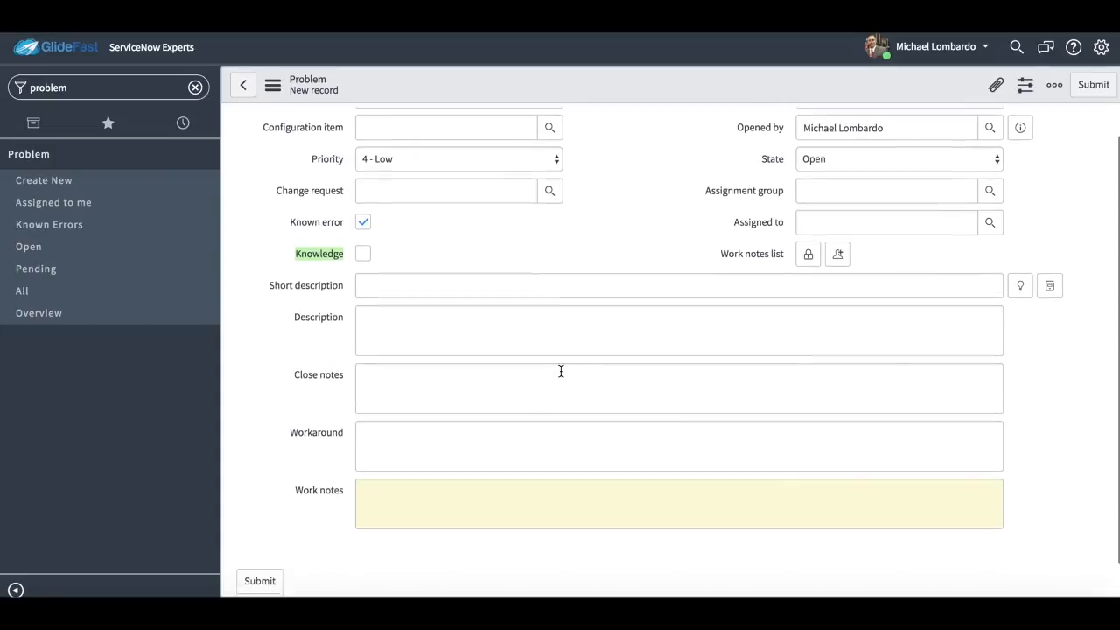
{"action": "left_click", "coordinate": [489, 479]}
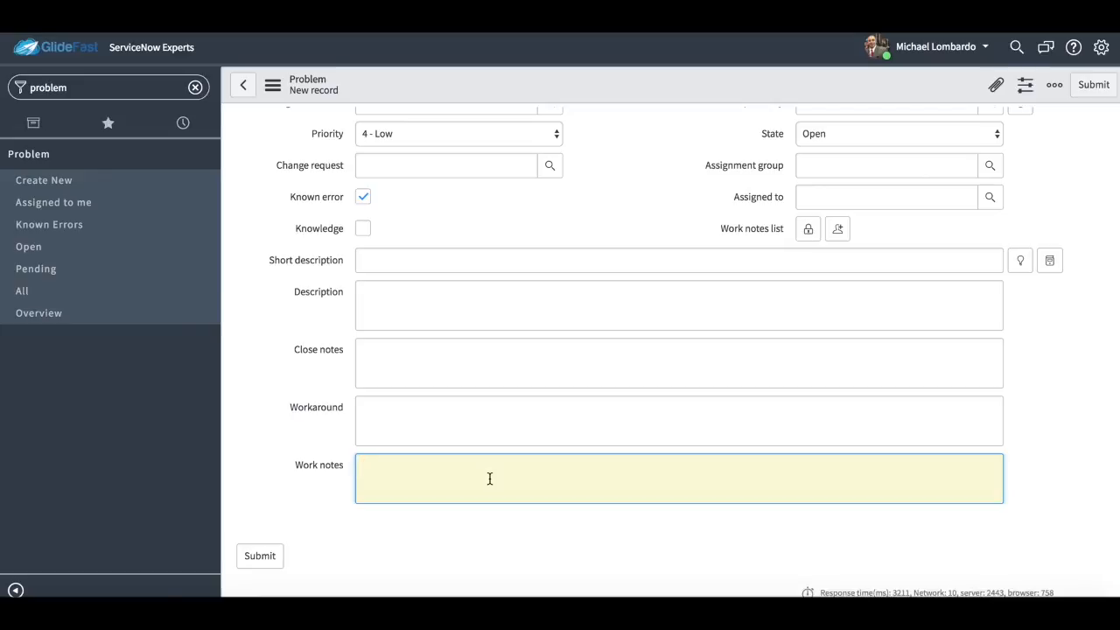
Review the State choices and the assignment fields, and open a fresh blank problem form.
{"action": "scroll", "coordinate": [490, 479], "scroll_direction": "up", "scroll_amount": 1}
{"action": "left_click", "coordinate": [882, 190]}
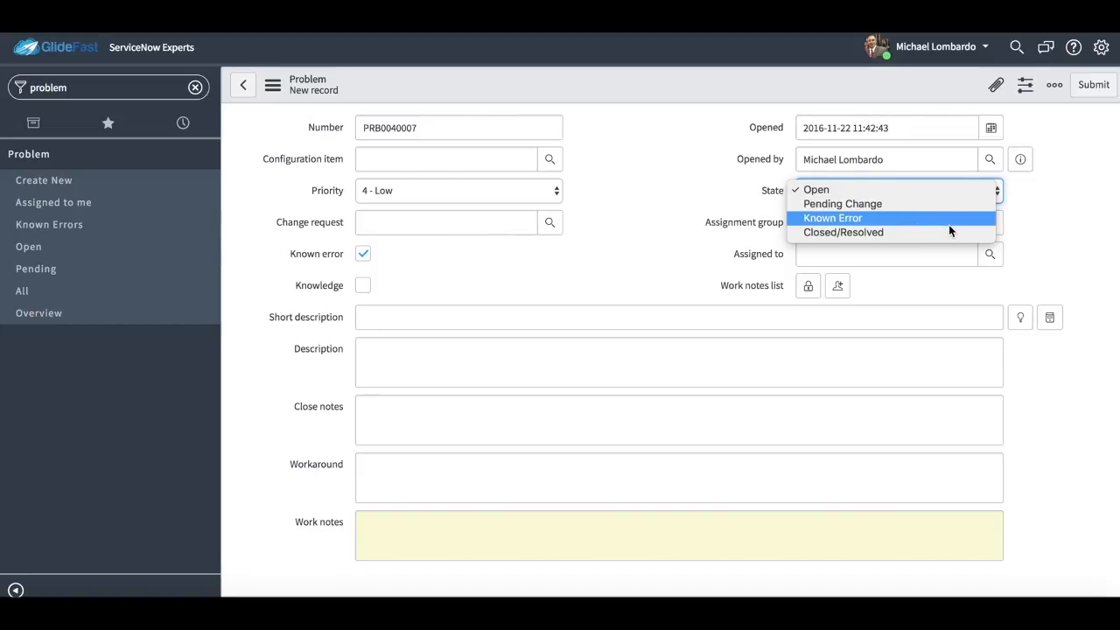
{"action": "left_click", "coordinate": [1035, 235]}
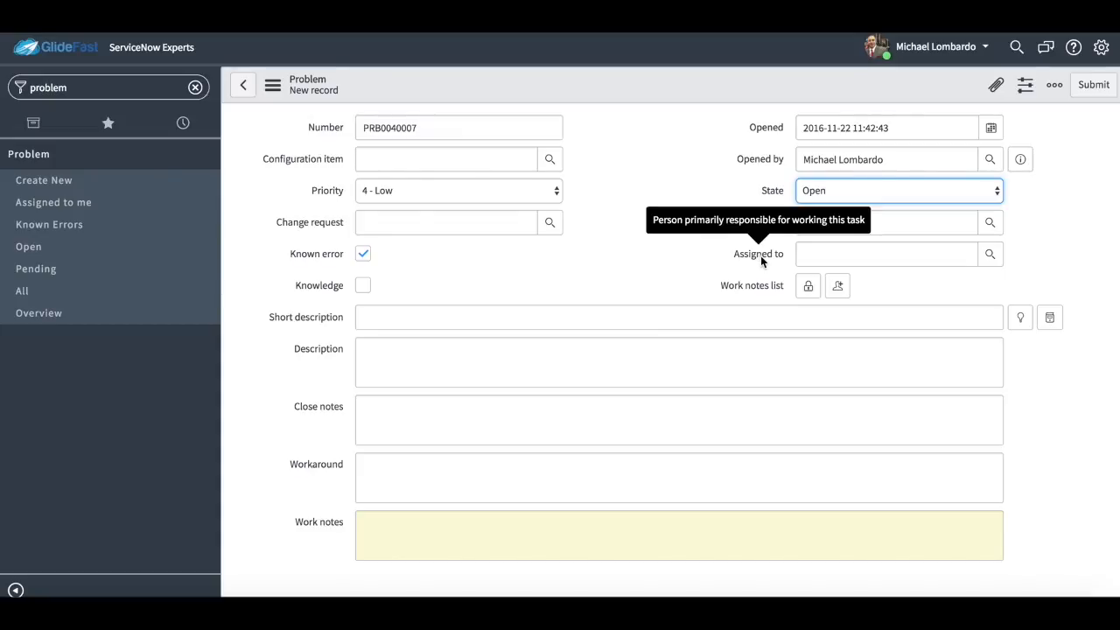
{"action": "scroll", "coordinate": [958, 368], "scroll_direction": "down", "scroll_amount": 1}
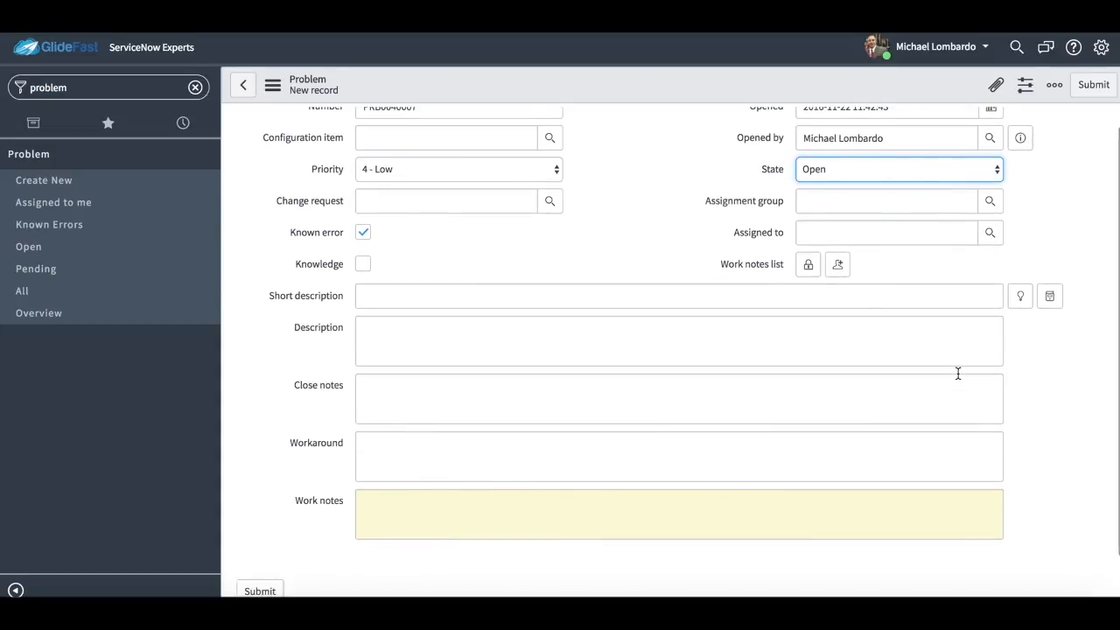
{"action": "scroll", "coordinate": [958, 372], "scroll_direction": "up", "scroll_amount": 1}
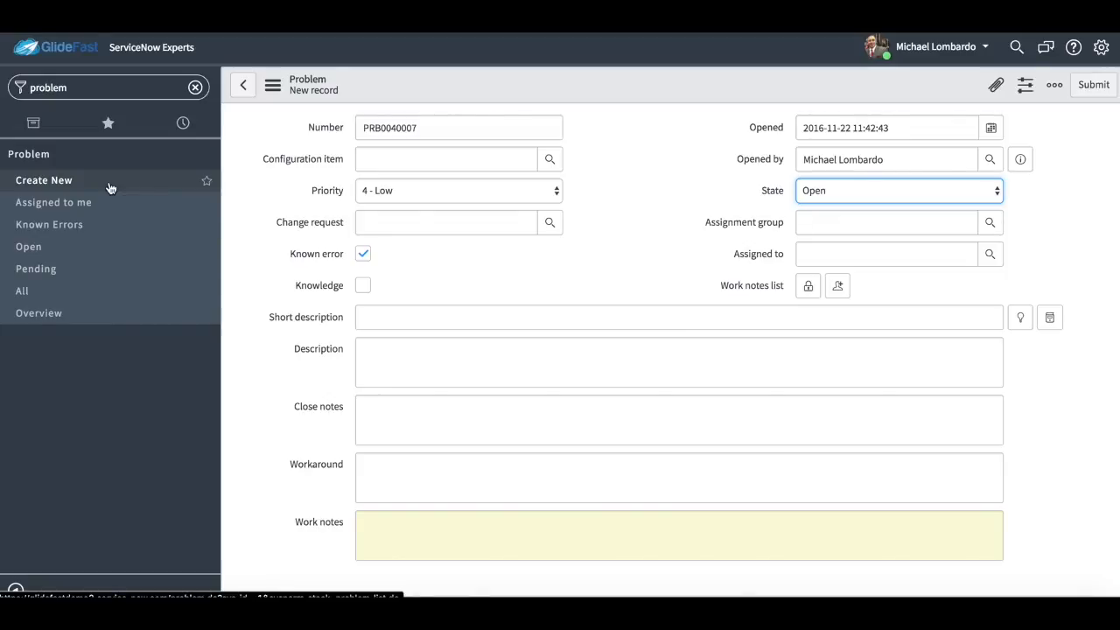
{"action": "left_click", "coordinate": [108, 182]}
{"action": "left_click", "coordinate": [691, 200]}
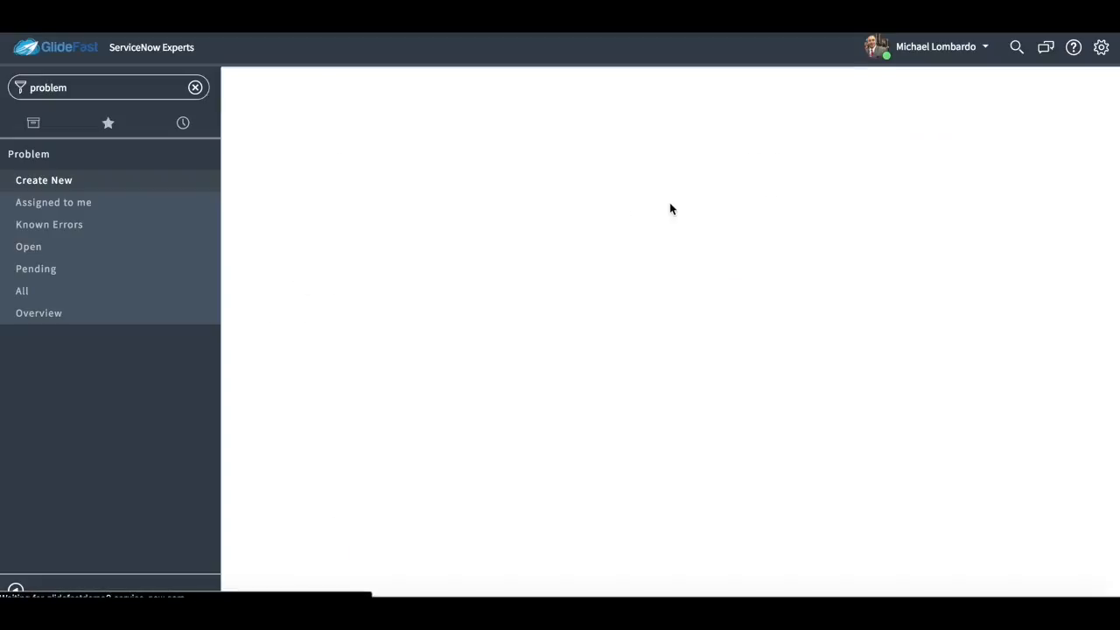
Find the open incidents list by filtering the navigator for "inci", and open incident INC0010002.
{"action": "left_click", "coordinate": [144, 94]}
{"action": "type", "text": "inci"}
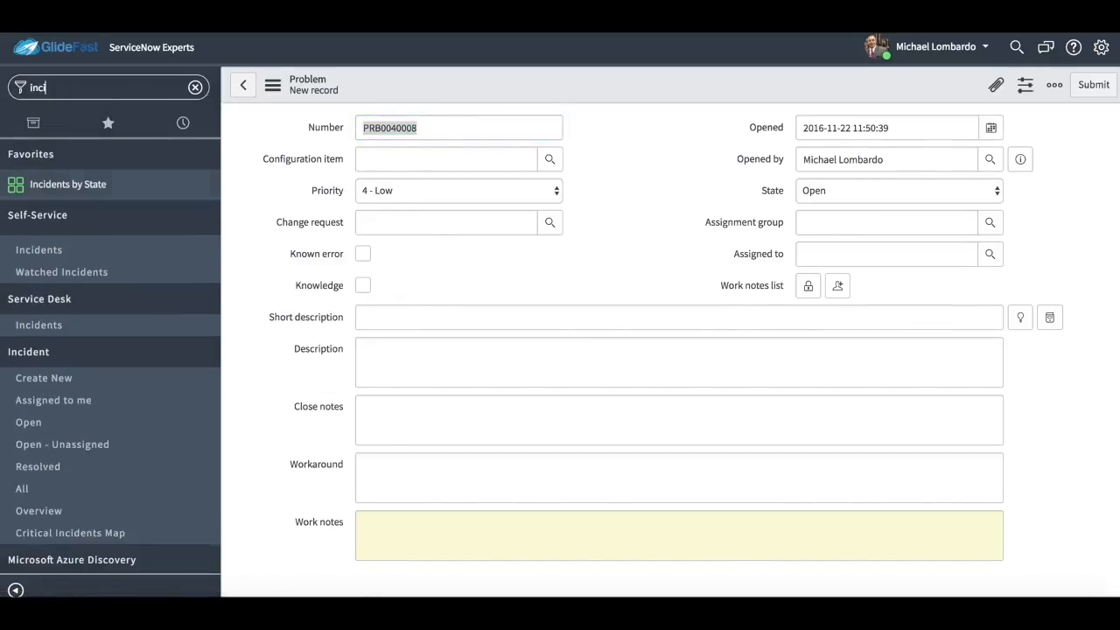
{"action": "left_click", "coordinate": [60, 429]}
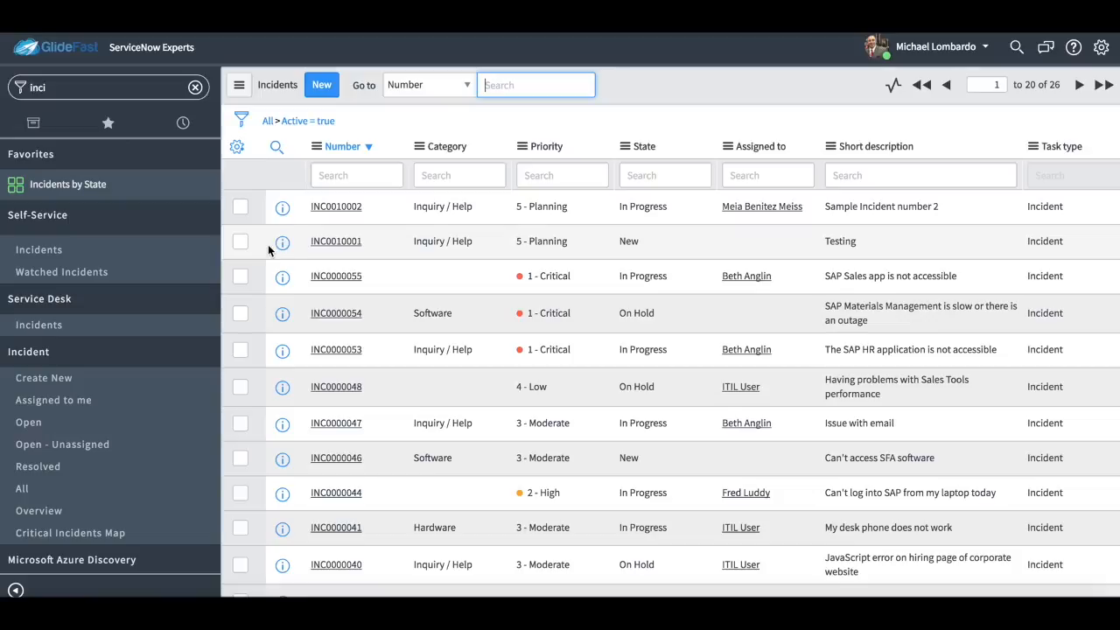
{"action": "left_click", "coordinate": [282, 208]}
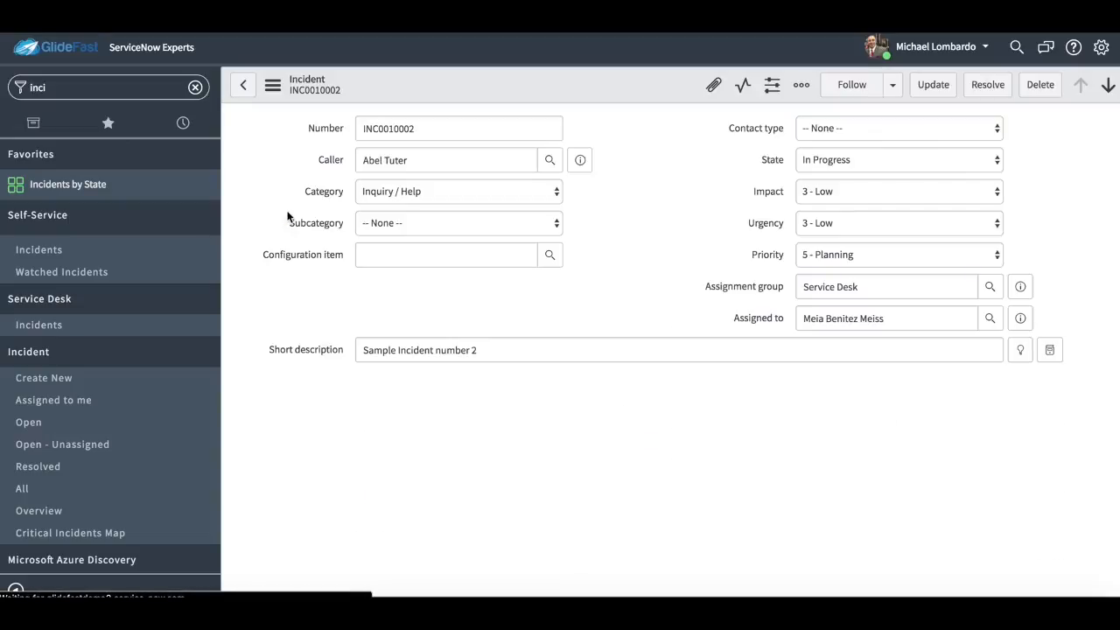
Create a problem from the open incident and check the new problem's fields and related incidents list.
{"action": "right_click", "coordinate": [601, 98]}
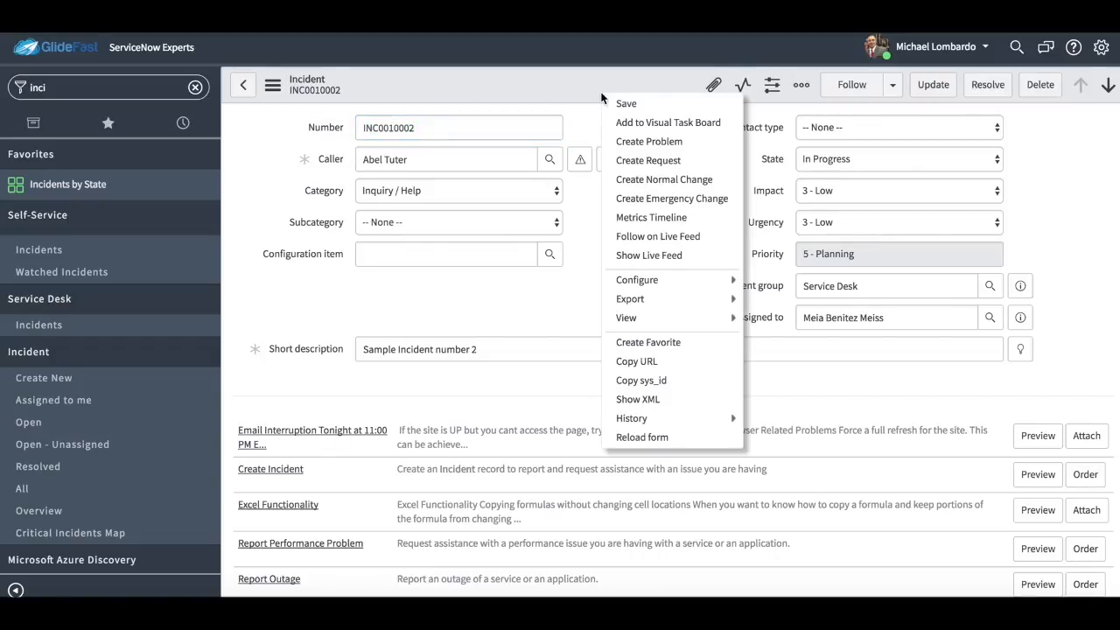
{"action": "left_click", "coordinate": [661, 142]}
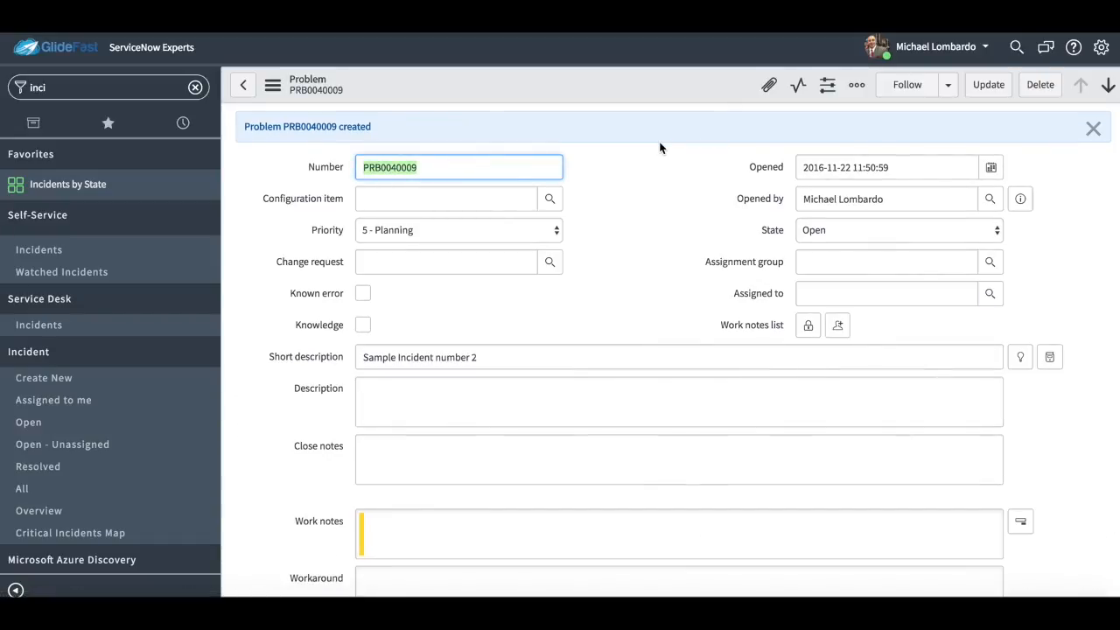
{"action": "scroll", "coordinate": [618, 492], "scroll_direction": "down", "scroll_amount": 7}
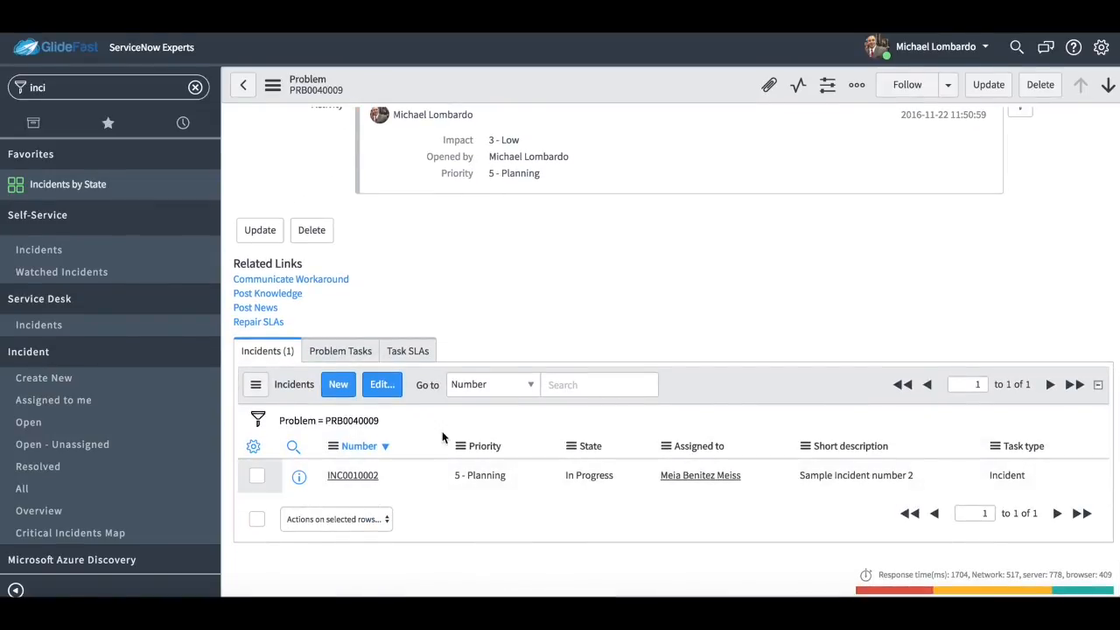
{"action": "scroll", "coordinate": [504, 294], "scroll_direction": "up", "scroll_amount": 1}
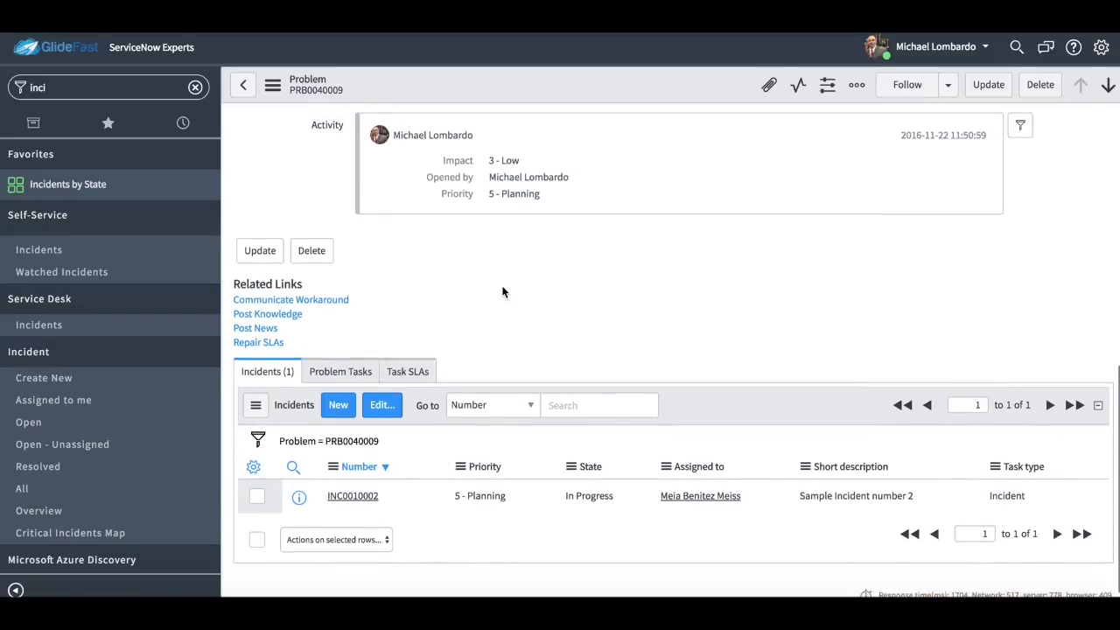
{"action": "scroll", "coordinate": [480, 293], "scroll_direction": "up", "scroll_amount": 10}
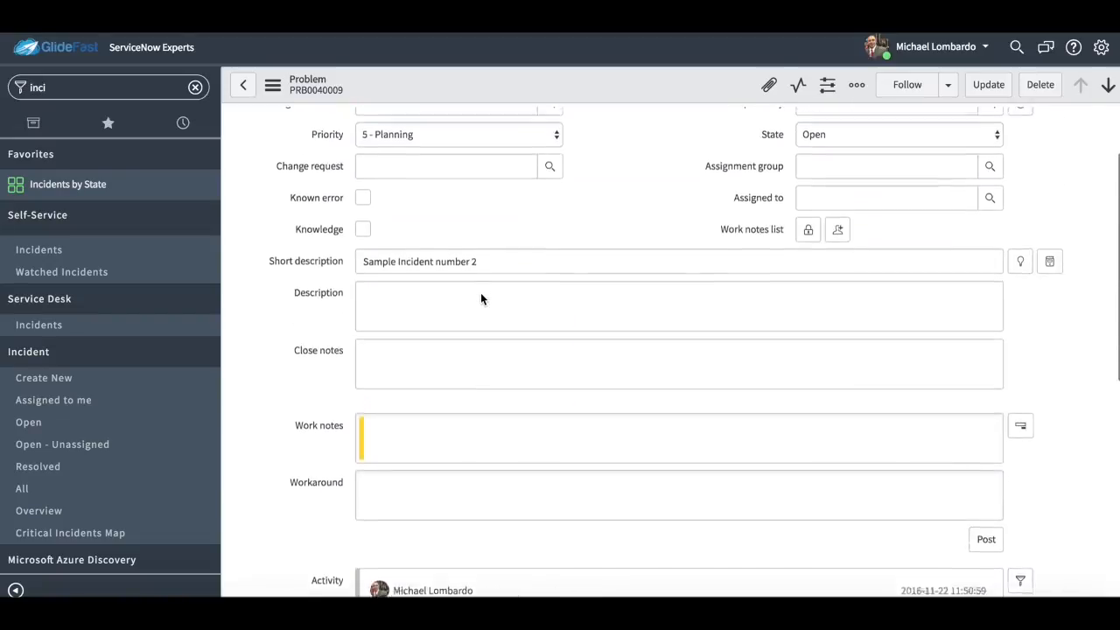
{"action": "scroll", "coordinate": [530, 423], "scroll_direction": "down", "scroll_amount": 5}
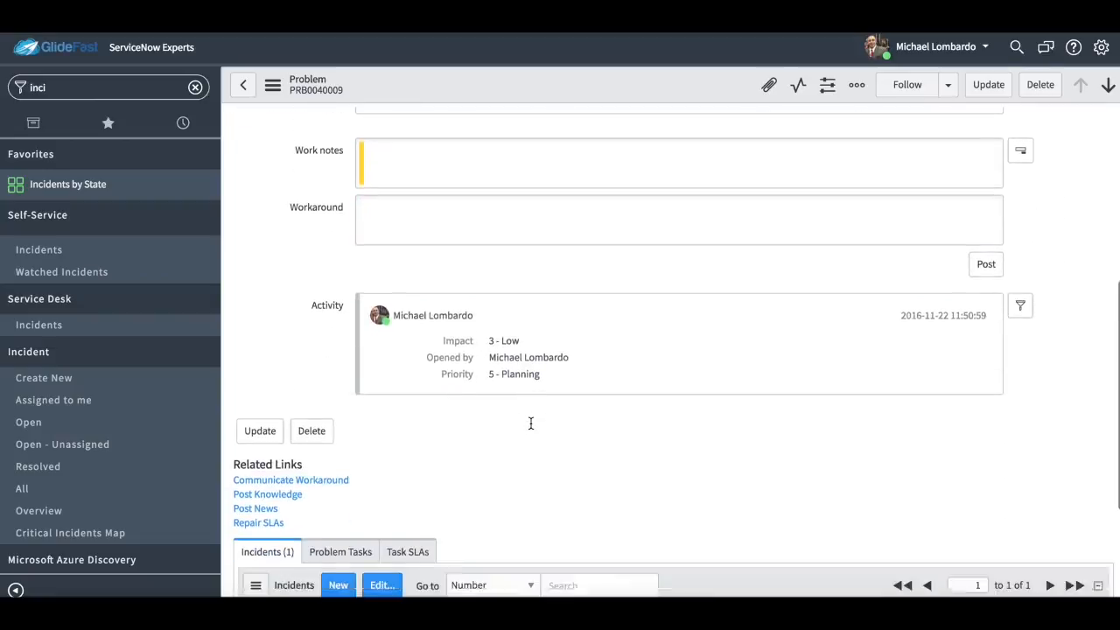
{"action": "scroll", "coordinate": [530, 429], "scroll_direction": "down", "scroll_amount": 1}
{"action": "scroll", "coordinate": [537, 417], "scroll_direction": "up", "scroll_amount": 3}
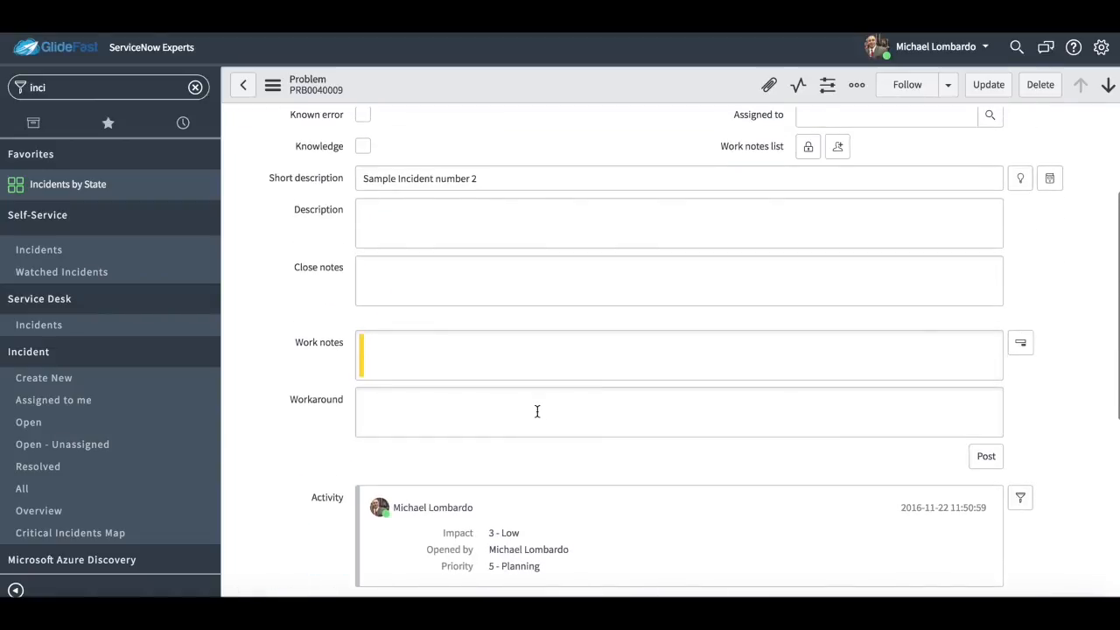
Fill the problem's Workaround field with four generated paragraphs of placeholder text, copying them to the clipboard, and save the record.
{"action": "left_click", "coordinate": [573, 395]}
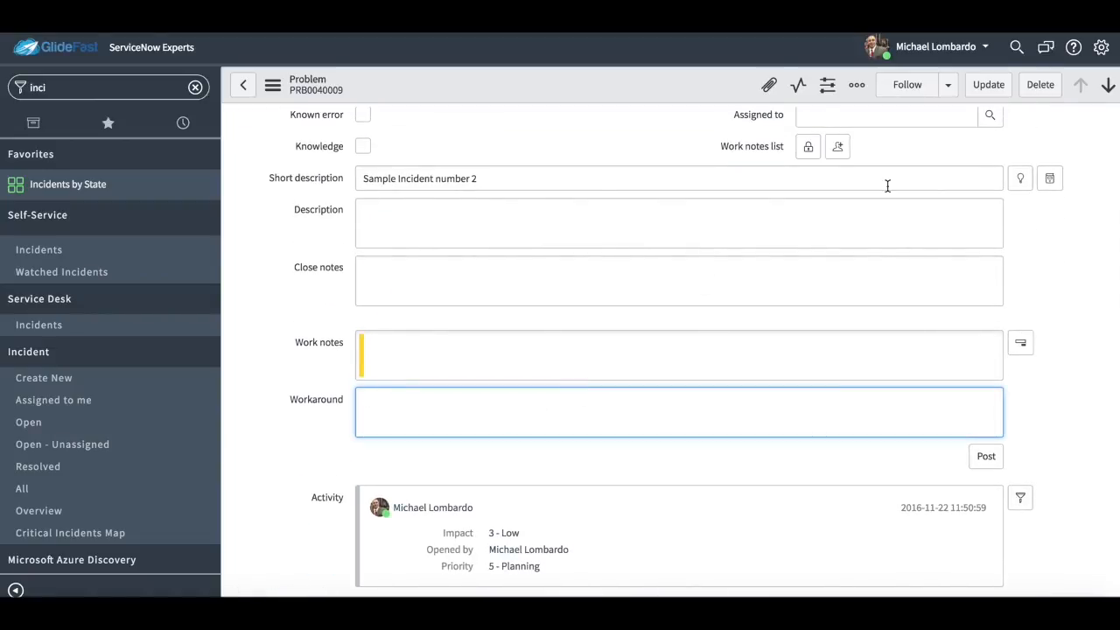
{"action": "left_click", "coordinate": [1031, 23]}
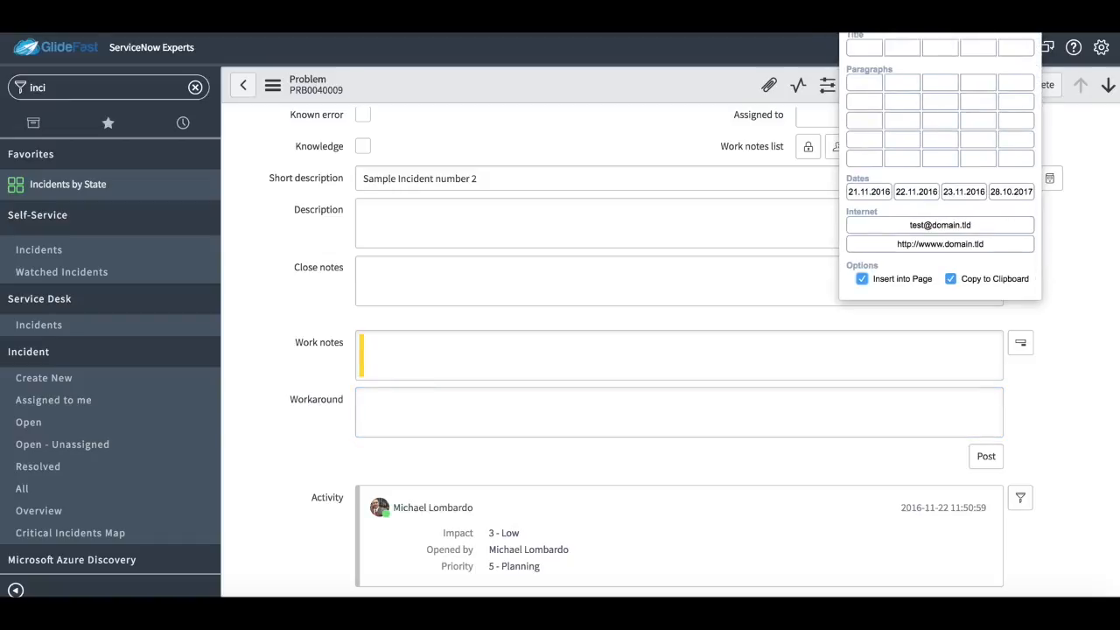
{"action": "left_click", "coordinate": [1013, 138]}
{"action": "scroll", "coordinate": [868, 357], "scroll_direction": "down", "scroll_amount": 5}
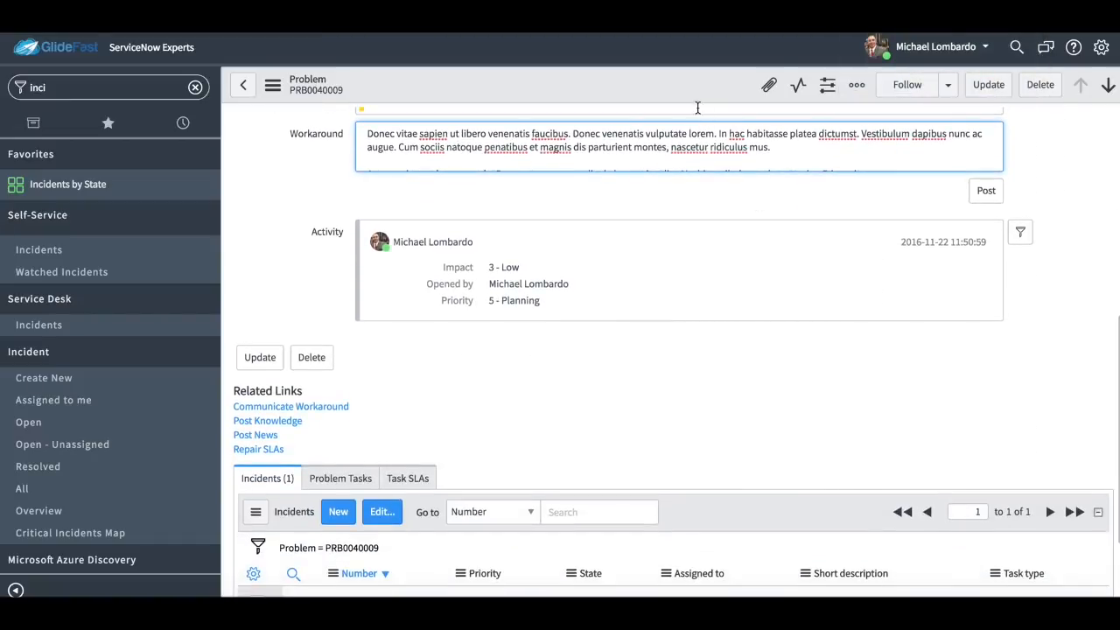
{"action": "right_click", "coordinate": [699, 95]}
{"action": "left_click", "coordinate": [715, 100]}
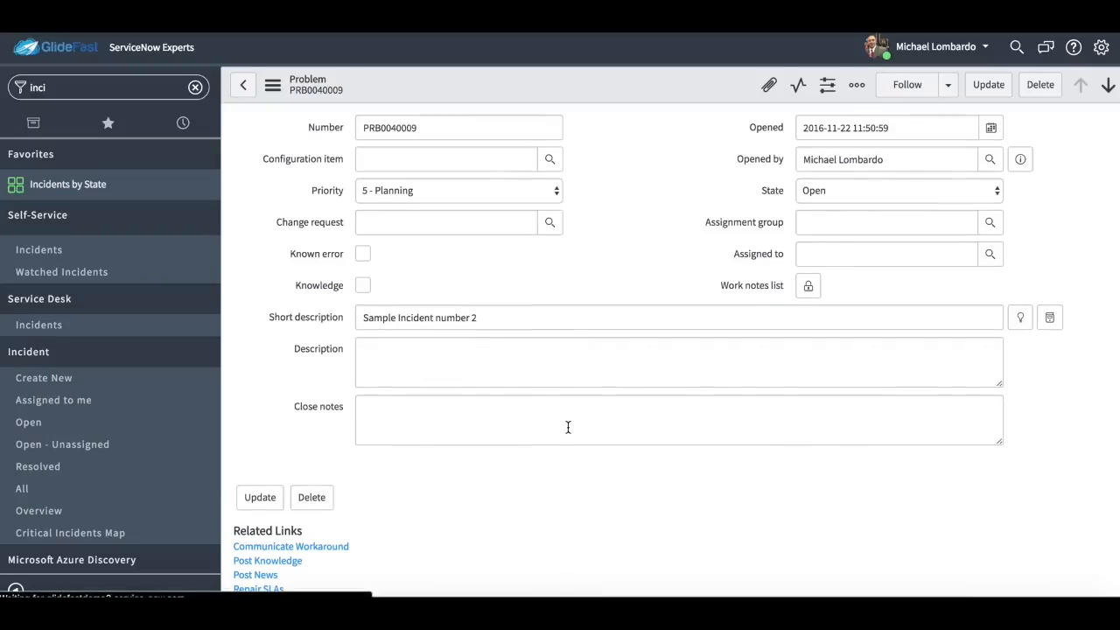
Add the incidents from INC0000052 through INC0010011 to the problem's related incidents list and save the membership.
{"action": "scroll", "coordinate": [568, 460], "scroll_direction": "down", "scroll_amount": 5}
{"action": "left_click", "coordinate": [383, 391]}
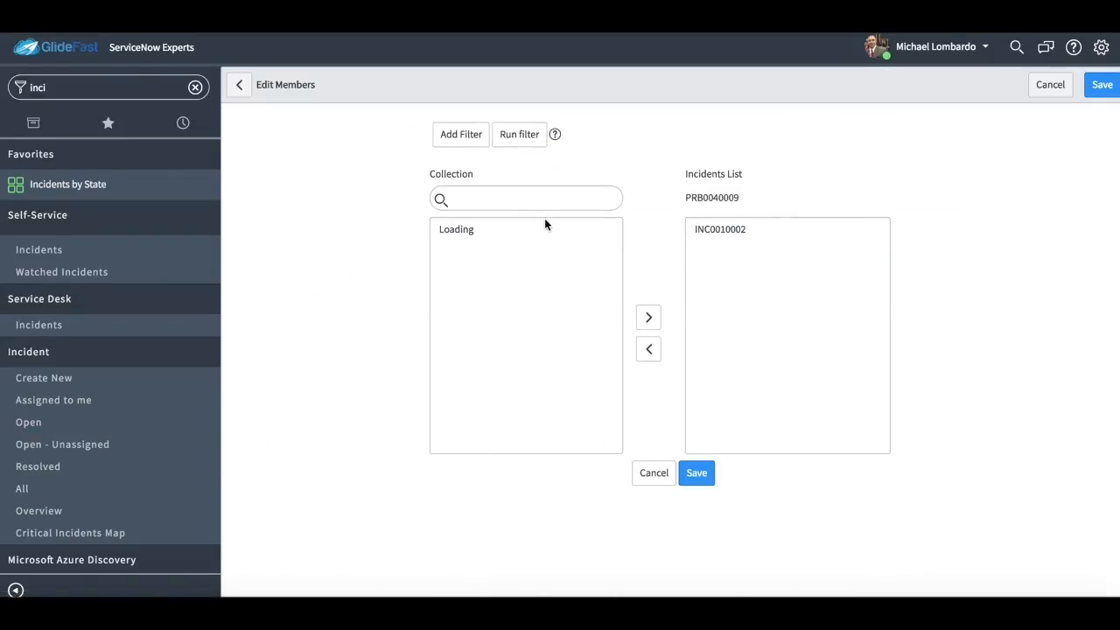
{"action": "scroll", "coordinate": [547, 394], "scroll_direction": "down", "scroll_amount": 6}
{"action": "left_click", "coordinate": [546, 364]}
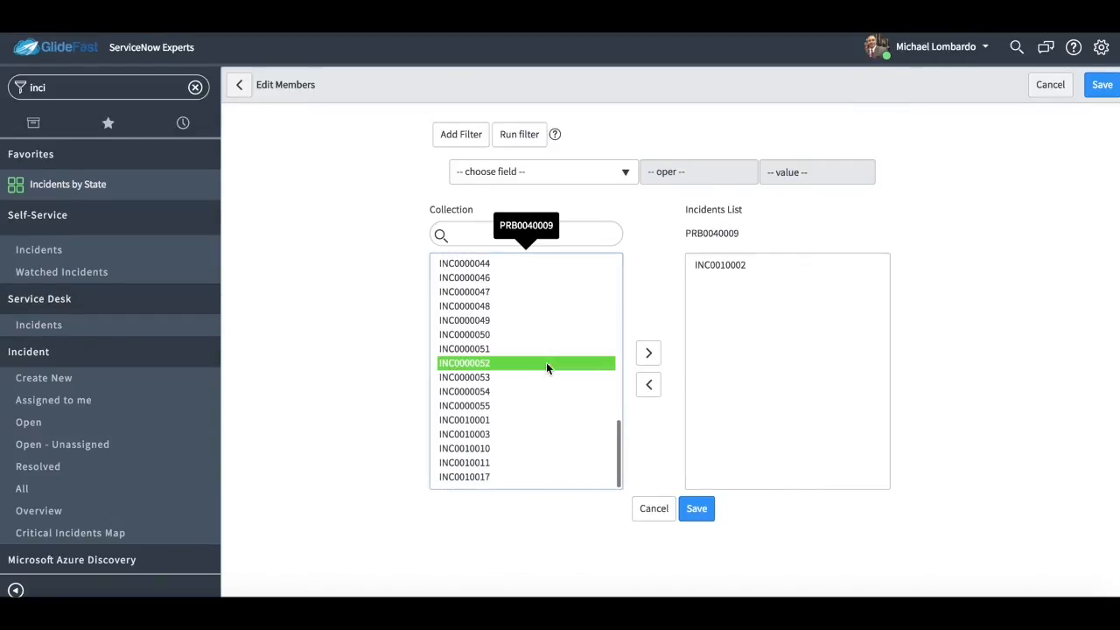
{"action": "left_click", "coordinate": [550, 462], "text": "shift"}
{"action": "left_click", "coordinate": [648, 353]}
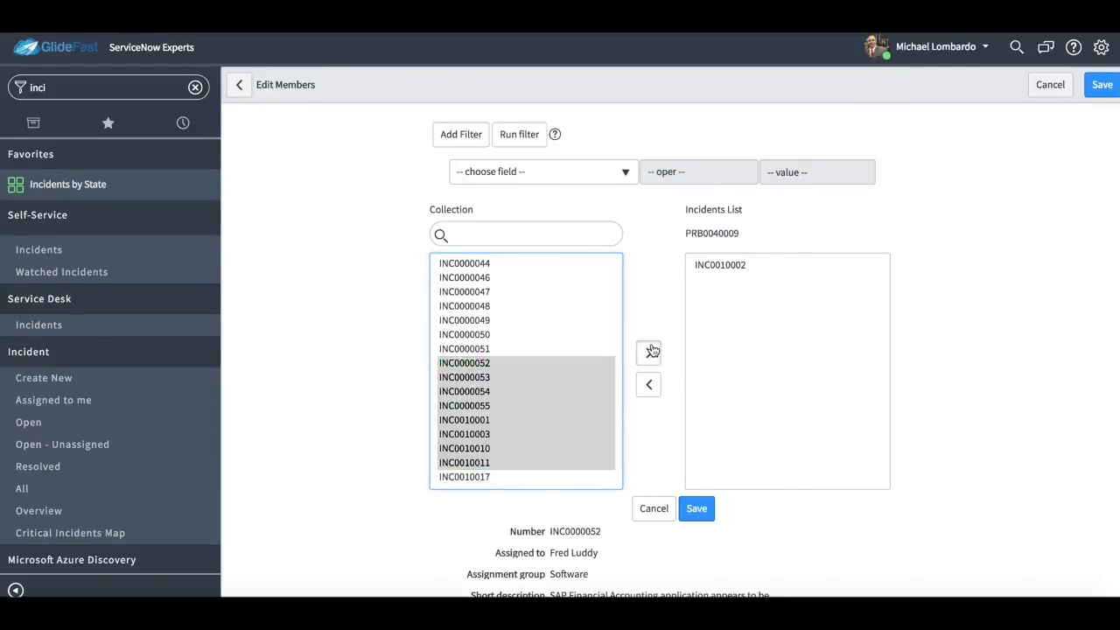
{"action": "left_click", "coordinate": [700, 509]}
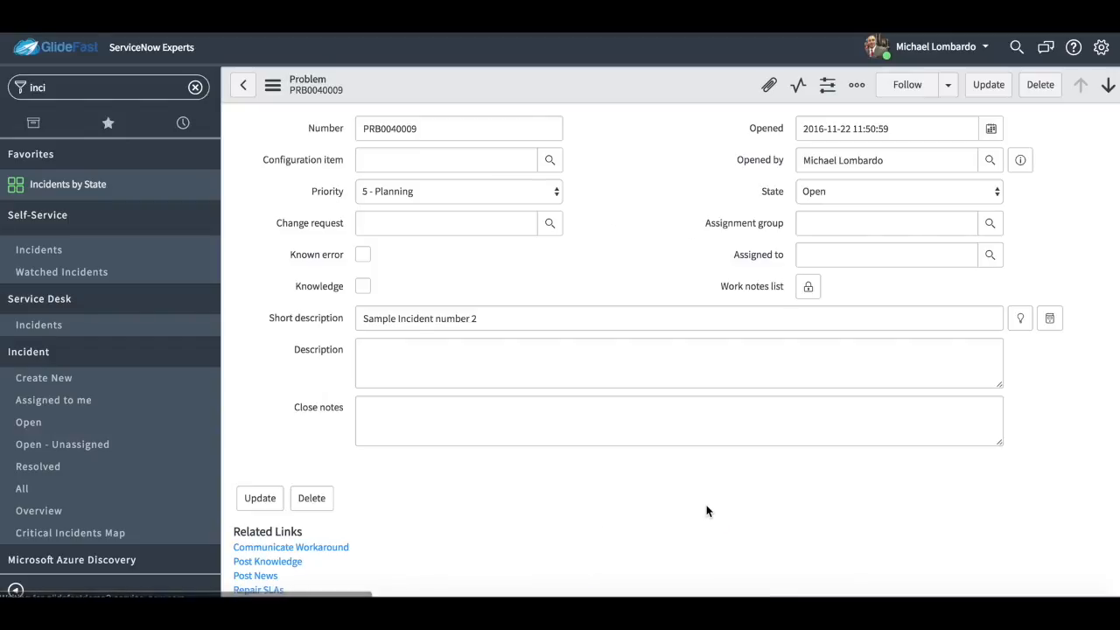
Paste the copied placeholder paragraphs into the problem's Workaround field.
{"action": "scroll", "coordinate": [706, 506], "scroll_direction": "down", "scroll_amount": 5}
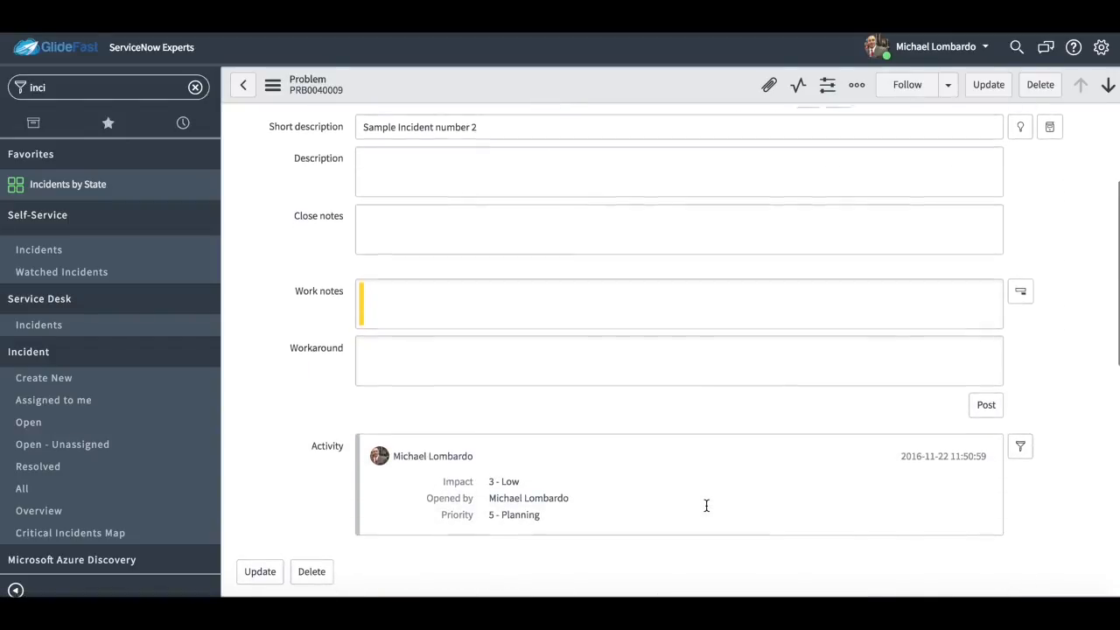
{"action": "scroll", "coordinate": [707, 506], "scroll_direction": "down", "scroll_amount": 1}
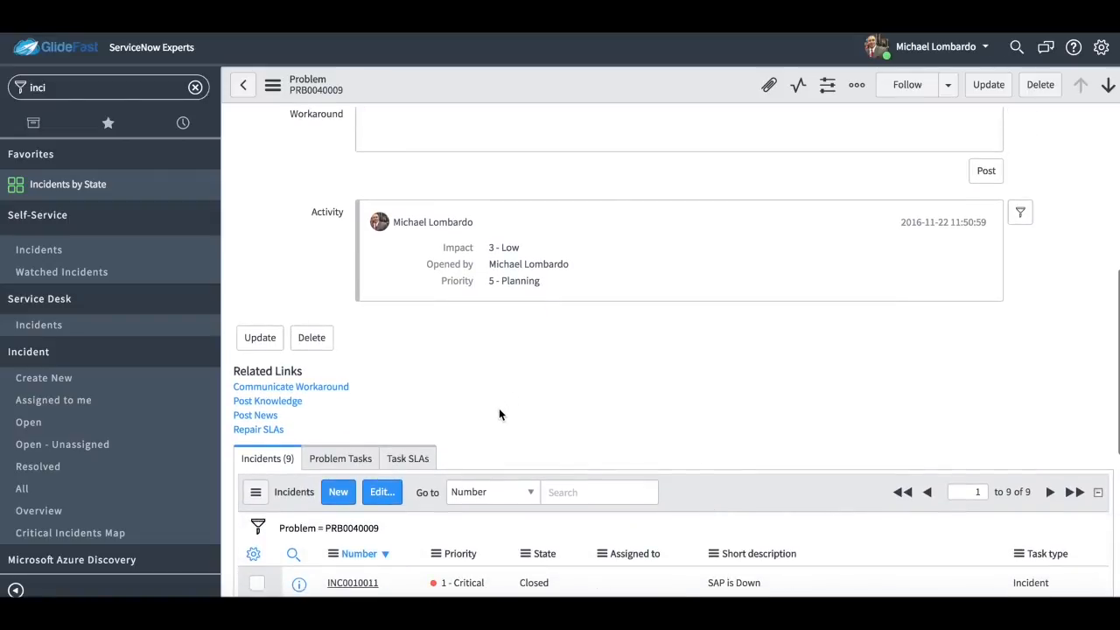
{"action": "left_click", "coordinate": [655, 145]}
{"action": "type", "text": "Donec vitae sapien ut libero venenatis faucibus. Donec venenatis vulputate lorem. In hac habitasse platea dictumst. Vestibulum dapibus nunc ac augue. Cum sociis natoque penatibus et magnis dis parturient montes, nascetur ridiculus mus.  Aenean viverra rhoncus pede. Praesent ac massa at ligula laoreet iaculis.. Morbi vestibulum volutpat enim. Etiam vitae tortor.  Phasellus a est. Ut a nisl id ante tempus hendrerit. Donec mi odio, faucibus at, scelerisque quis, convallis in, nisi. Pellentesque libero tortor, tincidunt et, tincidunt eget, semper nec, quam. Fusce ac felis sit amet ligula pharetra condimentum.  Aenean ut eros et nisl sagittis vestibulum. Aenean ut eros et nisl sagittis vestibulum. Nam at tortor in tellus interdum sagittis. Maecenas ullamcorper, dui et placerat feugiat, eros pede varius nisi, condimentum viverra felis nunc et lorem. Morbi mattis ullamcorper velit."}
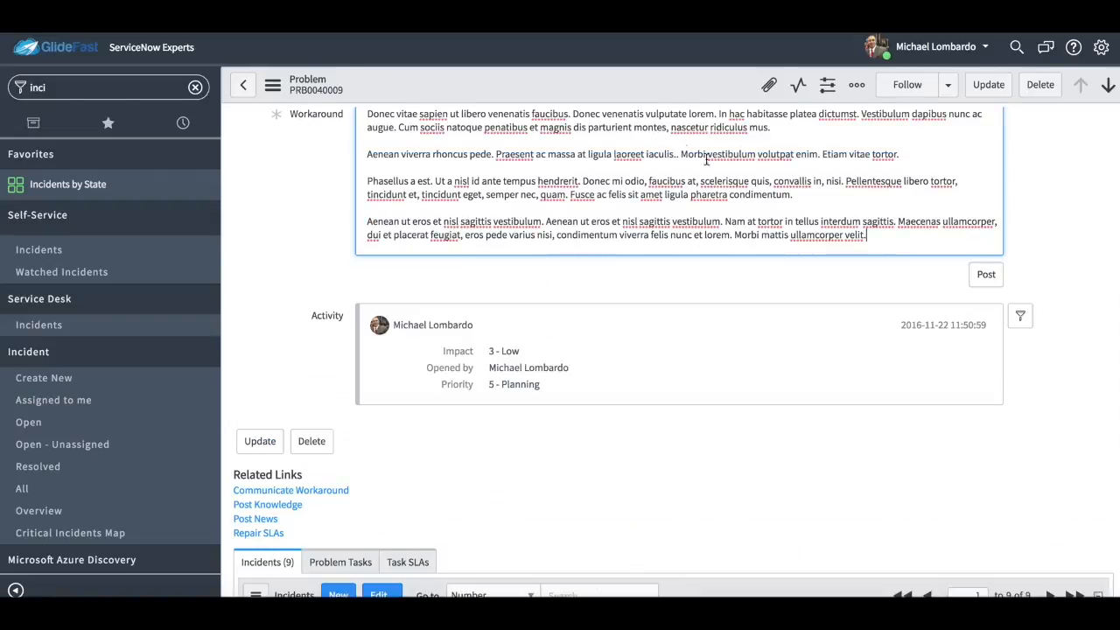
Post the pasted workaround to the problem's activity and communicate it to the related incidents.
{"action": "left_click", "coordinate": [986, 274]}
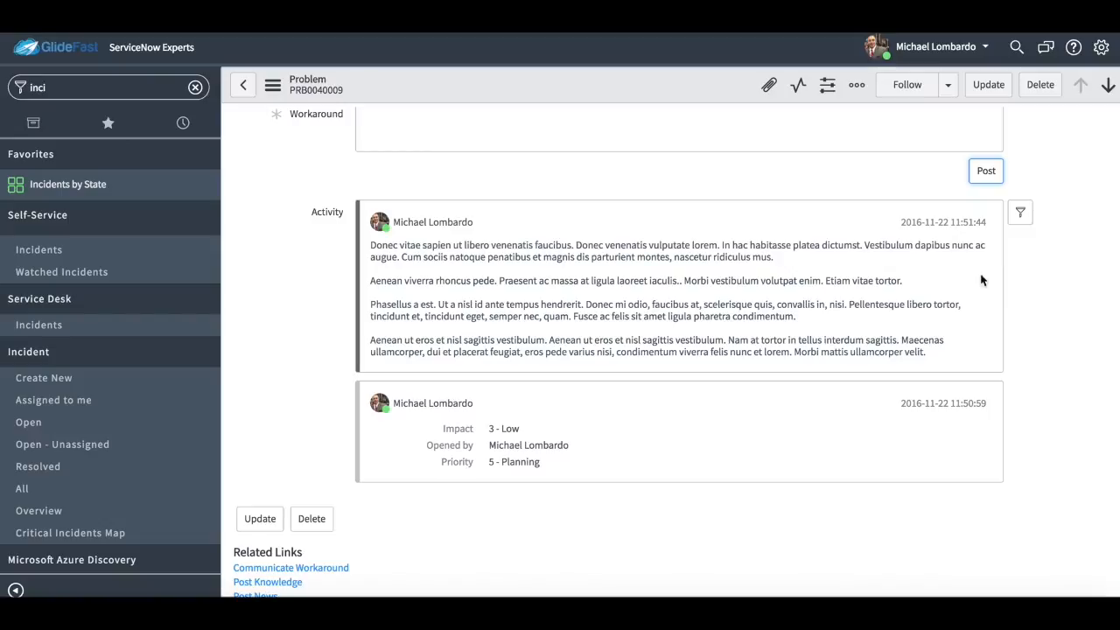
{"action": "scroll", "coordinate": [589, 402], "scroll_direction": "down", "scroll_amount": 3}
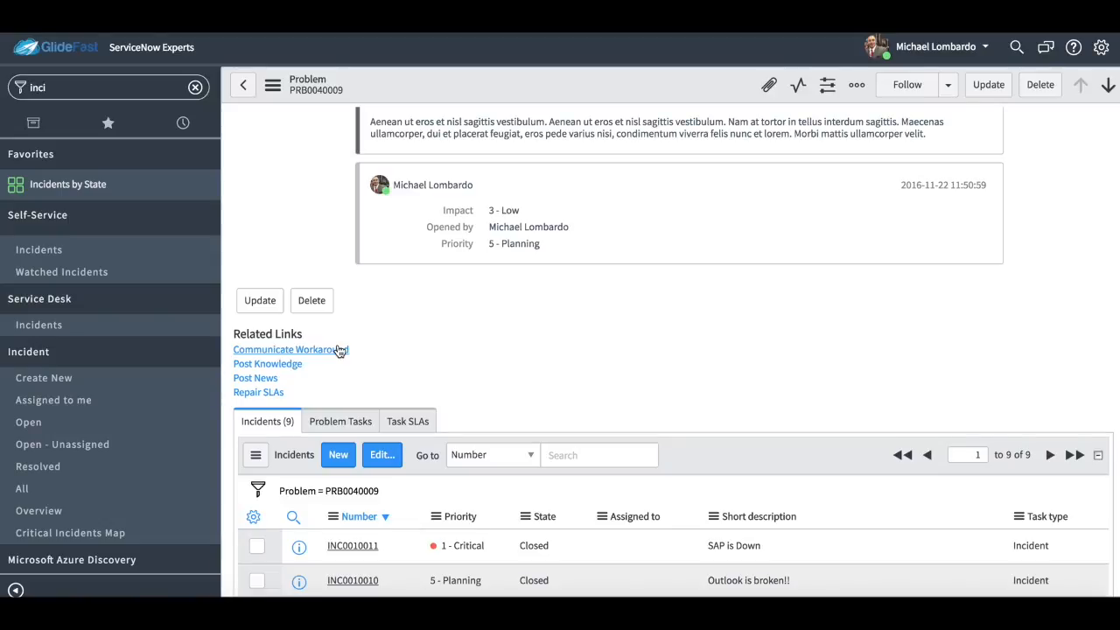
{"action": "left_click", "coordinate": [339, 350]}
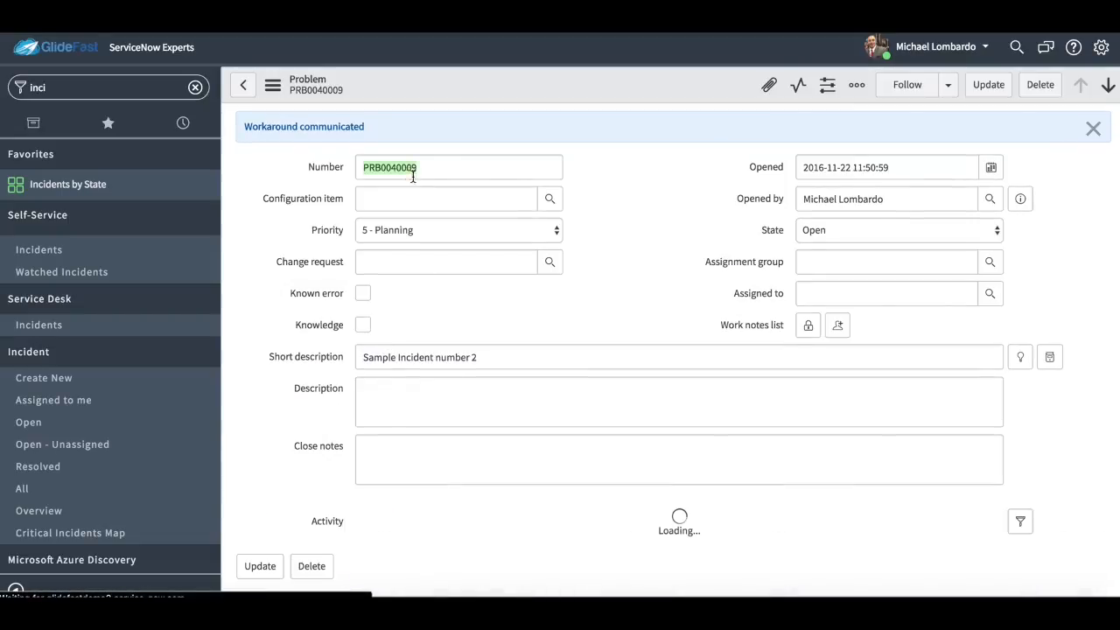
{"action": "left_click_drag", "start_coordinate": [246, 128], "coordinate": [342, 129]}
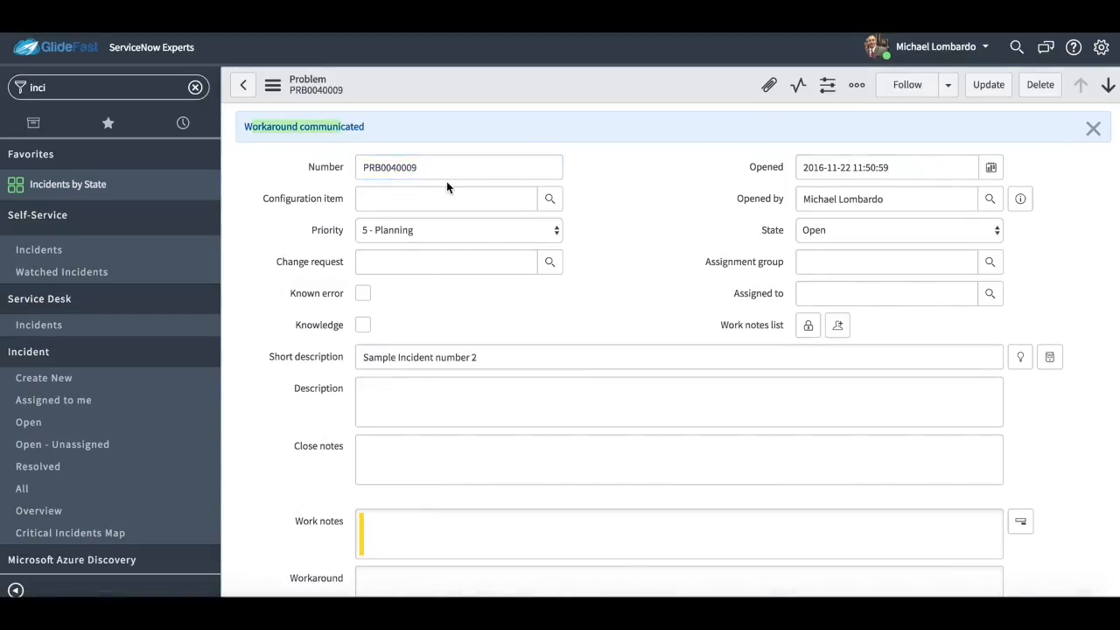
Open incident INC0010011 from the problem's related incidents and check its activity entries for the workaround, returning to the problem.
{"action": "scroll", "coordinate": [725, 440], "scroll_direction": "down", "scroll_amount": 15}
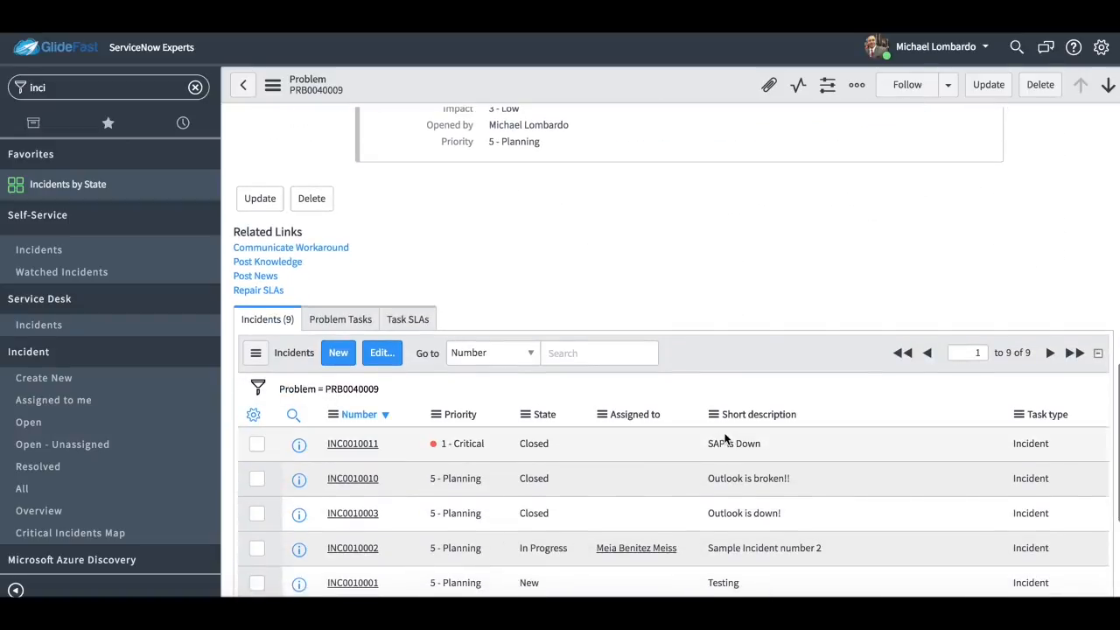
{"action": "scroll", "coordinate": [568, 437], "scroll_direction": "down", "scroll_amount": 3}
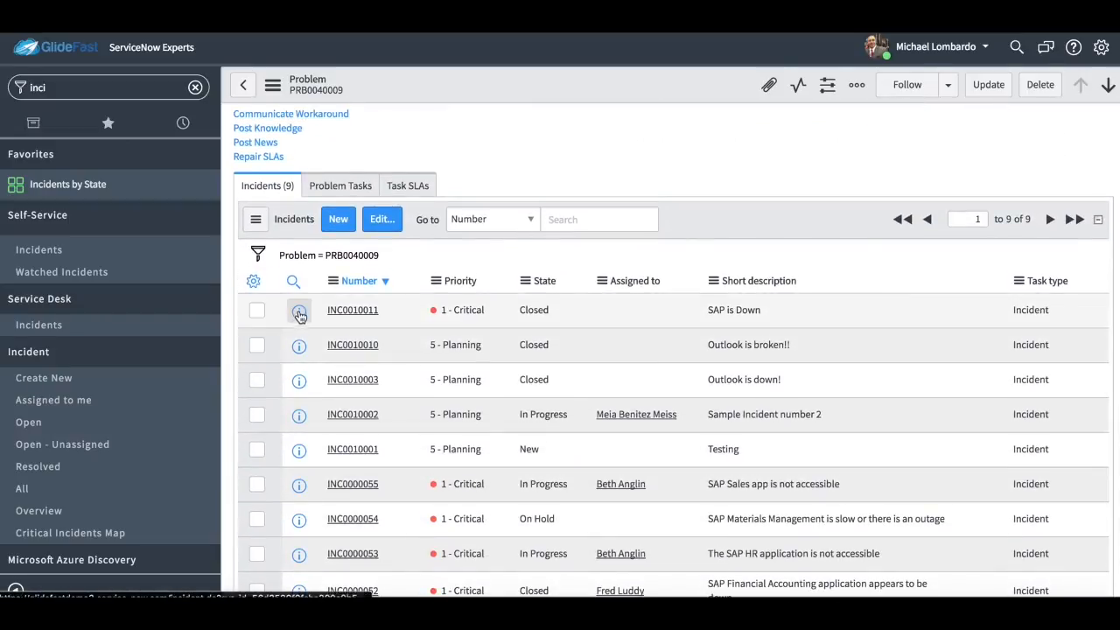
{"action": "left_click", "coordinate": [298, 311]}
{"action": "scroll", "coordinate": [594, 490], "scroll_direction": "down", "scroll_amount": 3}
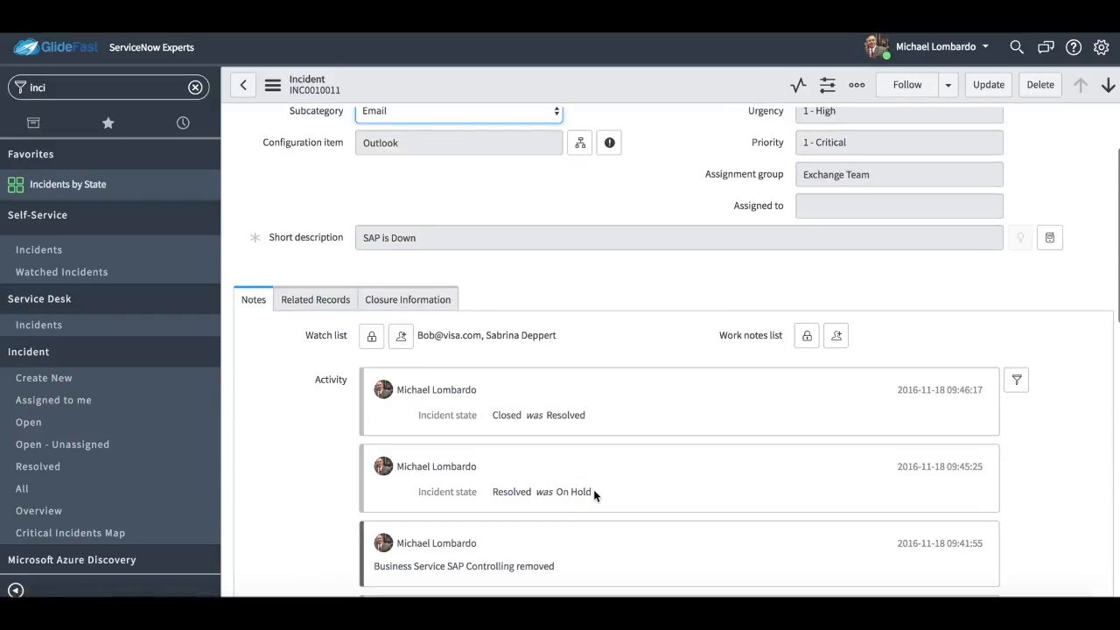
{"action": "scroll", "coordinate": [598, 490], "scroll_direction": "down", "scroll_amount": 3}
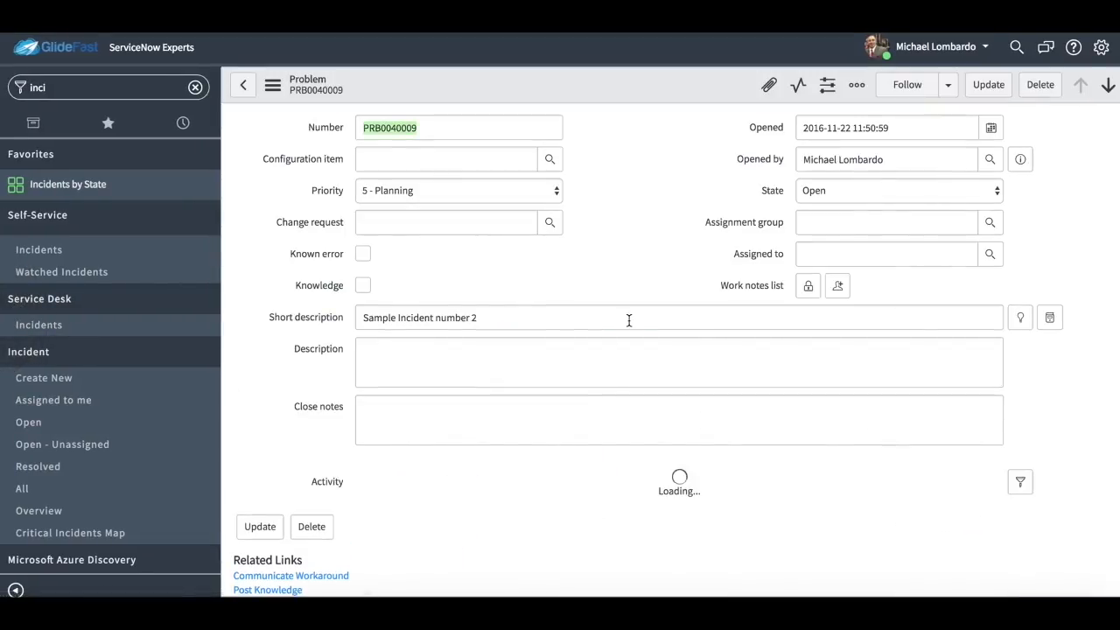
Open incident INC0010002 from the related incidents and examine the communicated workaround in its activity along with the rest of the form.
{"action": "scroll", "coordinate": [603, 392], "scroll_direction": "down", "scroll_amount": 10}
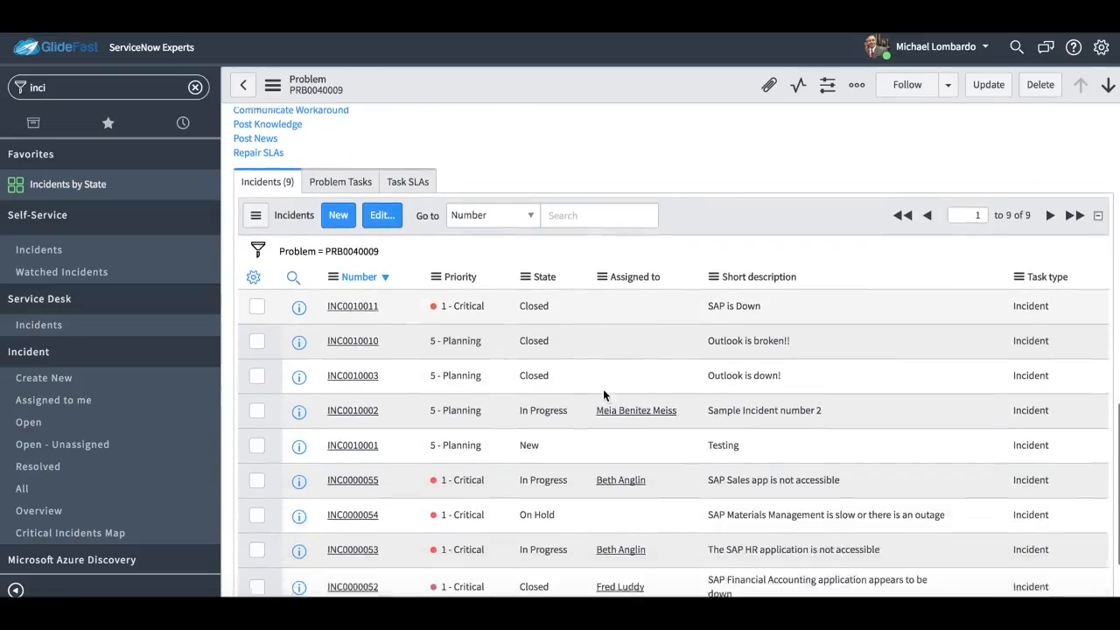
{"action": "left_click", "coordinate": [350, 381]}
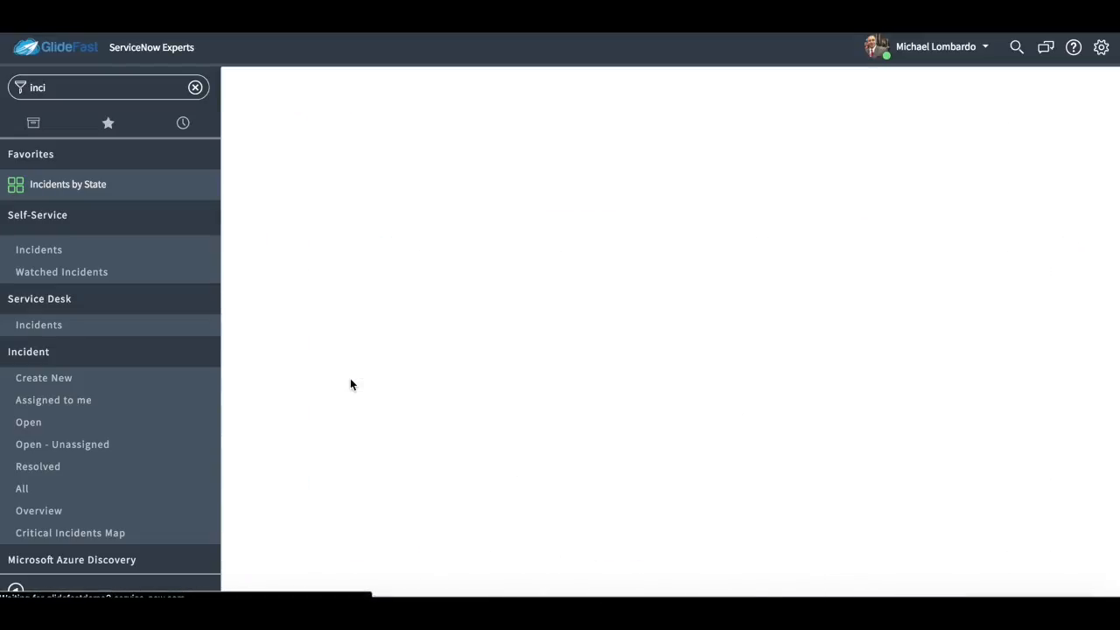
{"action": "scroll", "coordinate": [468, 441], "scroll_direction": "down", "scroll_amount": 4}
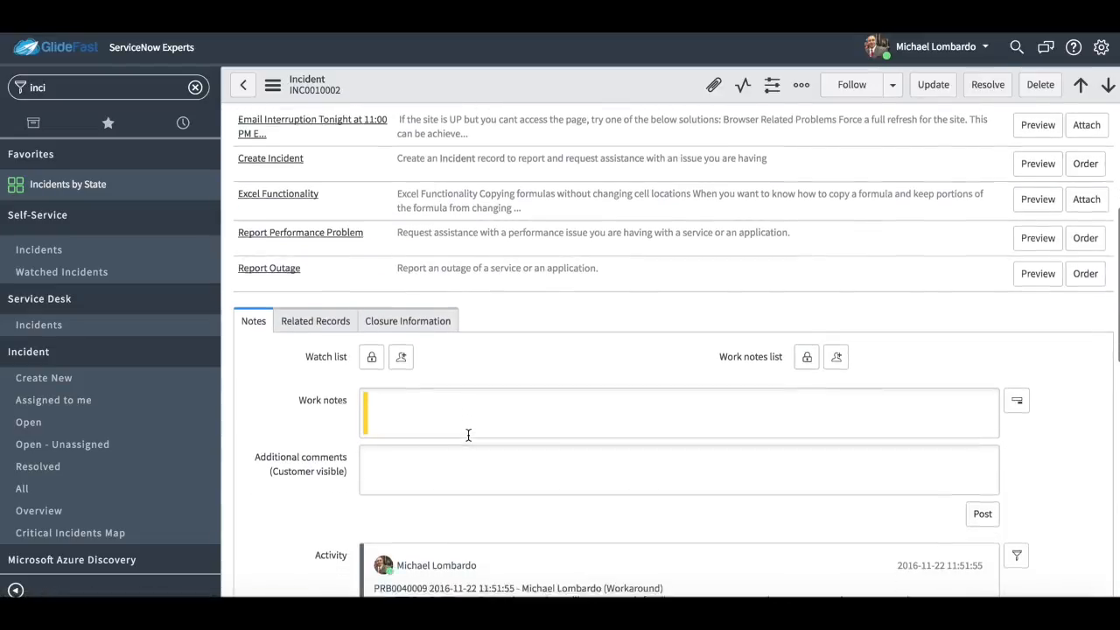
{"action": "scroll", "coordinate": [468, 435], "scroll_direction": "down", "scroll_amount": 3}
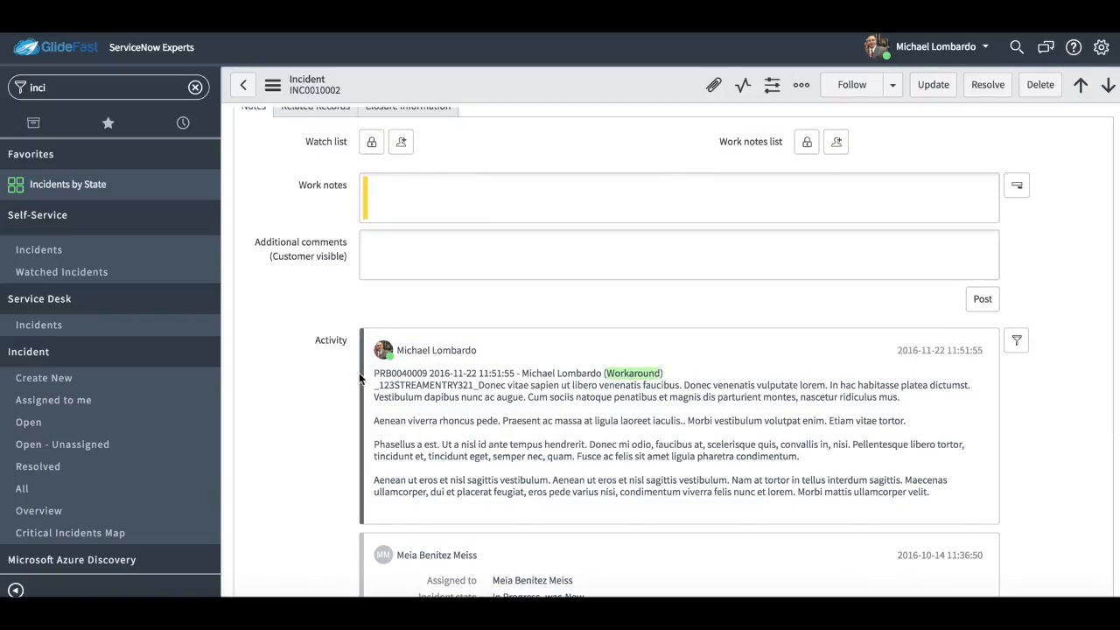
{"action": "left_click_drag", "start_coordinate": [378, 378], "coordinate": [941, 494]}
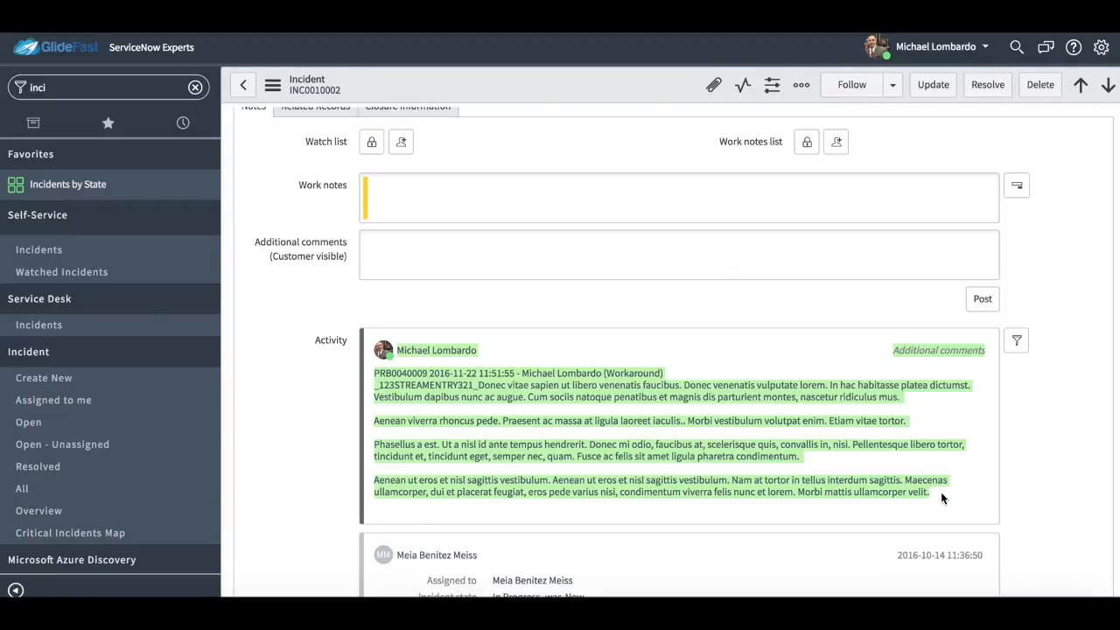
{"action": "scroll", "coordinate": [1064, 455], "scroll_direction": "up", "scroll_amount": 3}
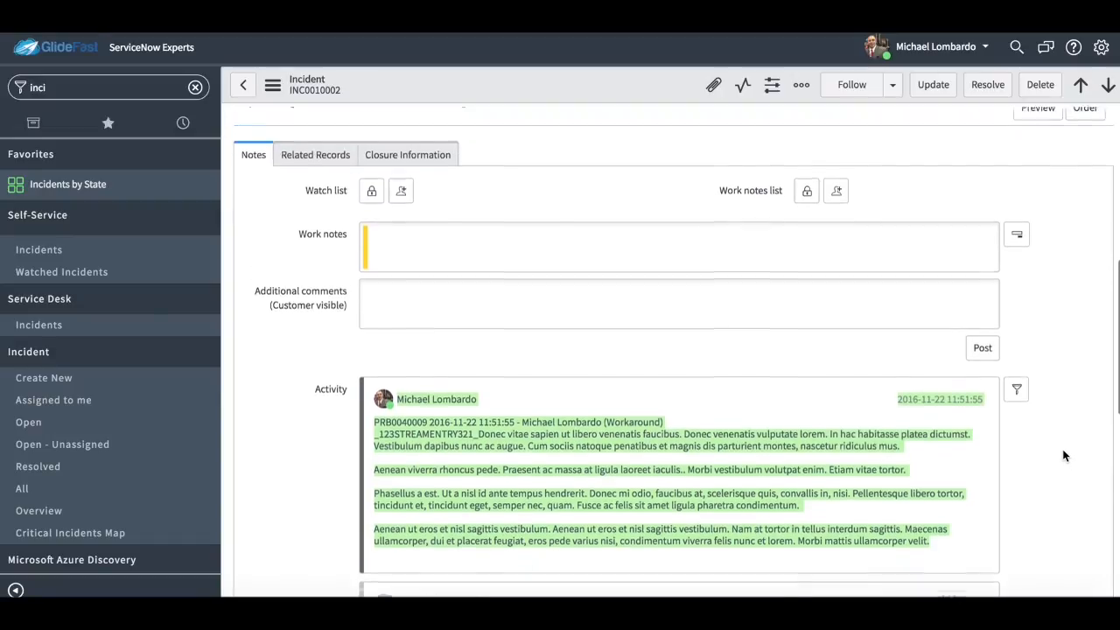
{"action": "scroll", "coordinate": [1063, 449], "scroll_direction": "up", "scroll_amount": 5}
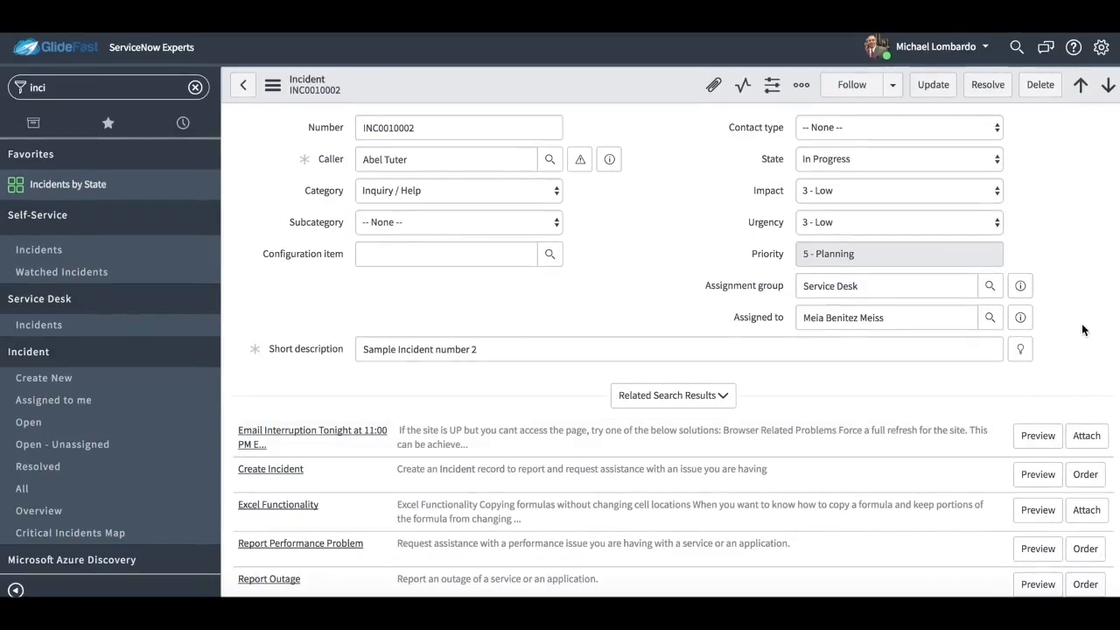
{"action": "scroll", "coordinate": [724, 432], "scroll_direction": "down", "scroll_amount": 8}
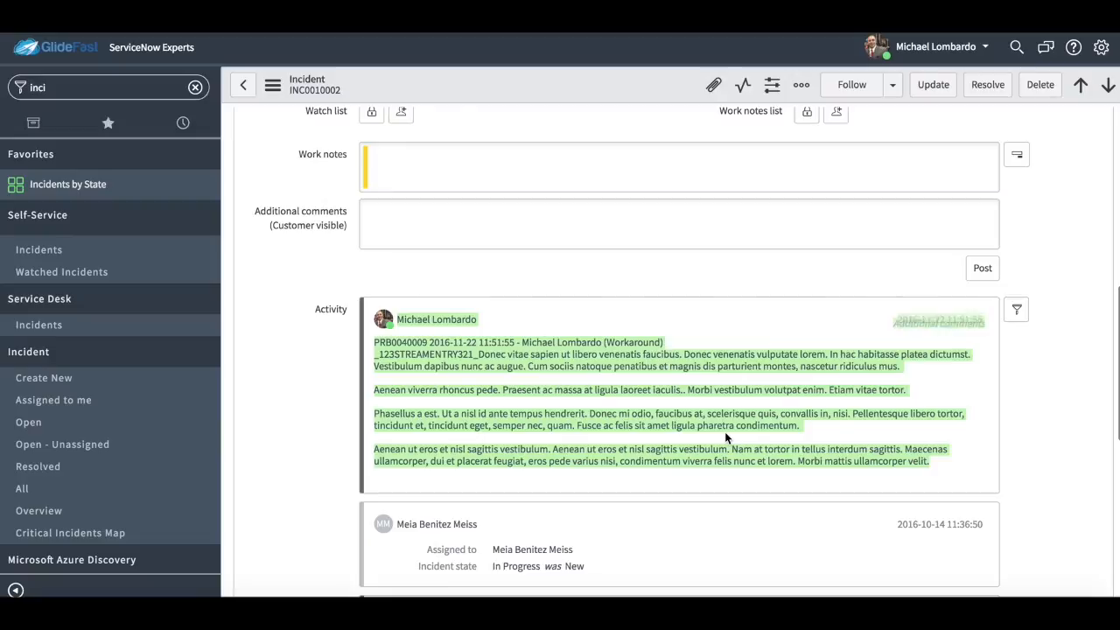
{"action": "scroll", "coordinate": [725, 437], "scroll_direction": "up", "scroll_amount": 2}
{"action": "scroll", "coordinate": [301, 383], "scroll_direction": "down", "scroll_amount": 5}
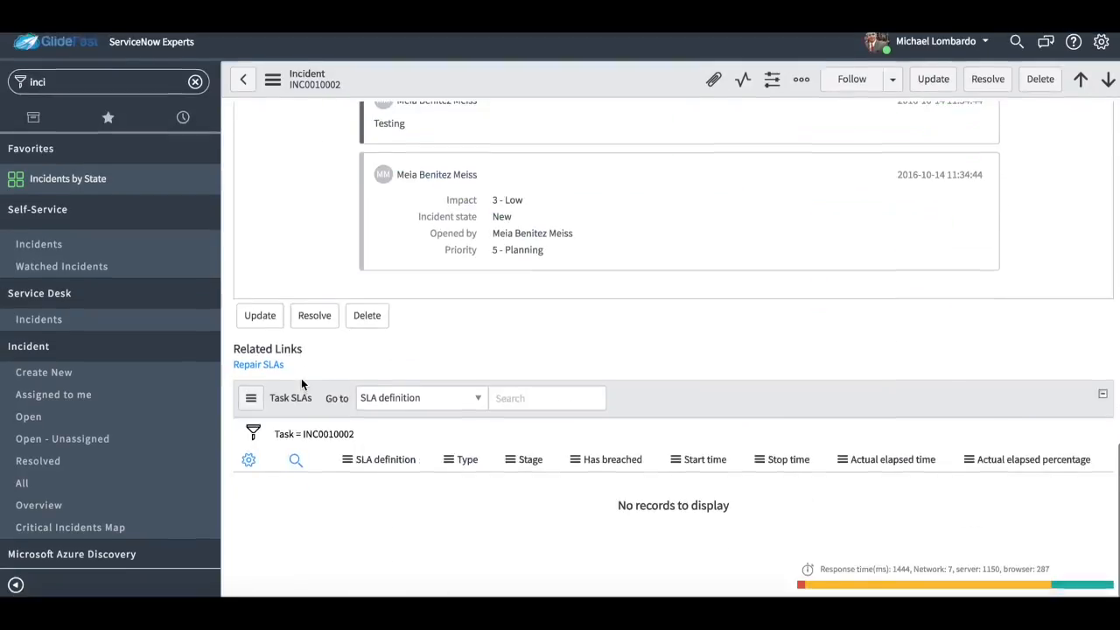
{"action": "scroll", "coordinate": [366, 480], "scroll_direction": "up", "scroll_amount": 15}
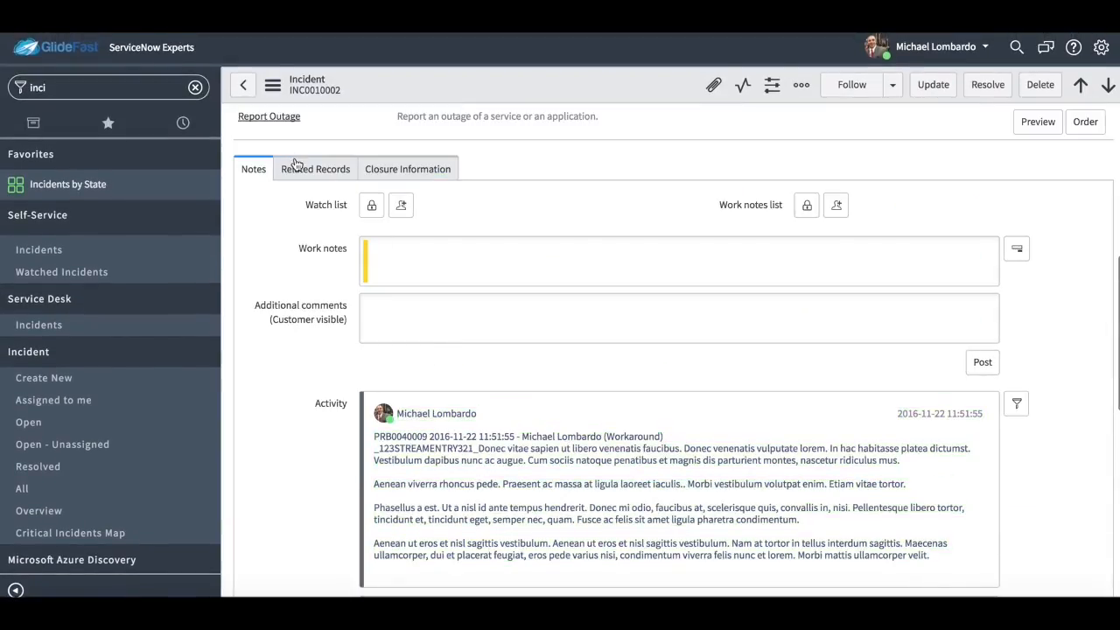
Open the linked problem from the incident's related records and post a knowledge article from it.
{"action": "left_click", "coordinate": [297, 168]}
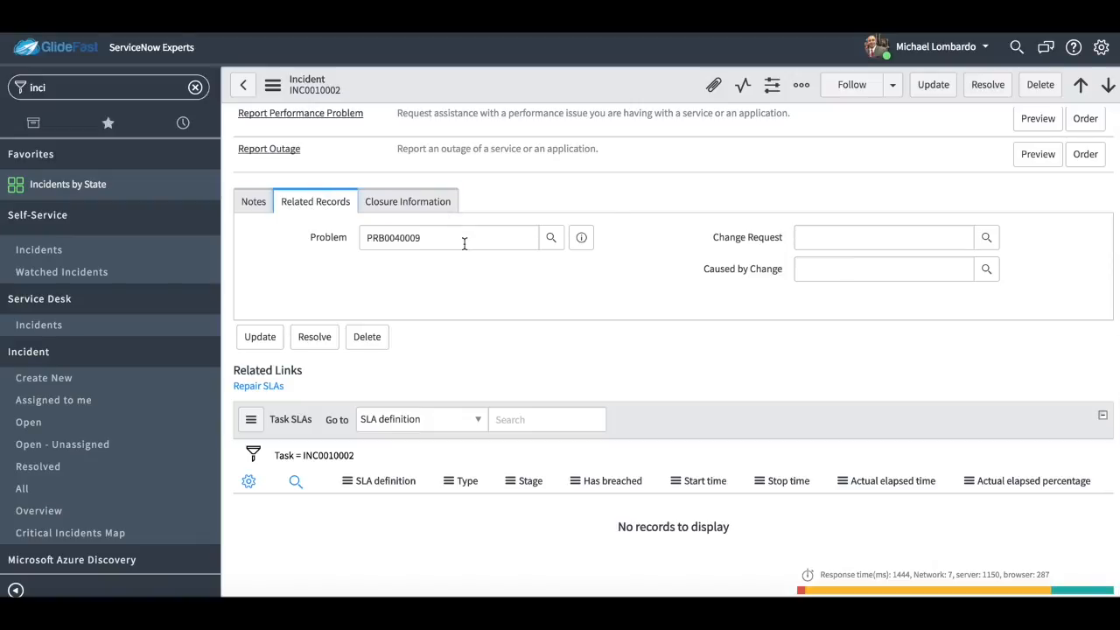
{"action": "left_click", "coordinate": [589, 240]}
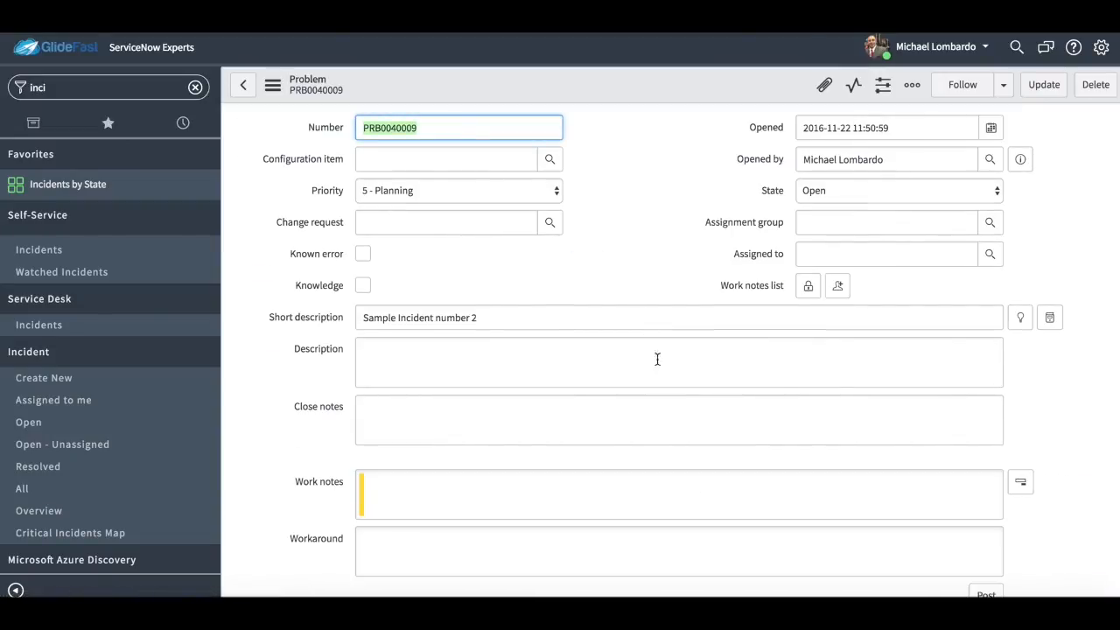
{"action": "scroll", "coordinate": [659, 472], "scroll_direction": "down", "scroll_amount": 6}
{"action": "scroll", "coordinate": [659, 474], "scroll_direction": "down", "scroll_amount": 2}
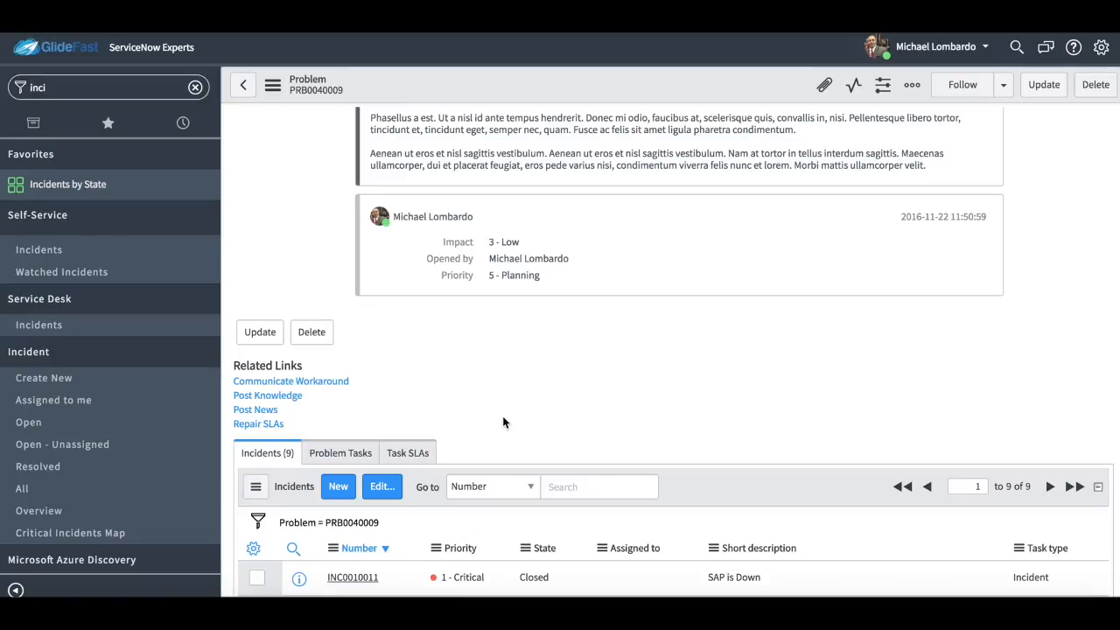
{"action": "left_click", "coordinate": [276, 400]}
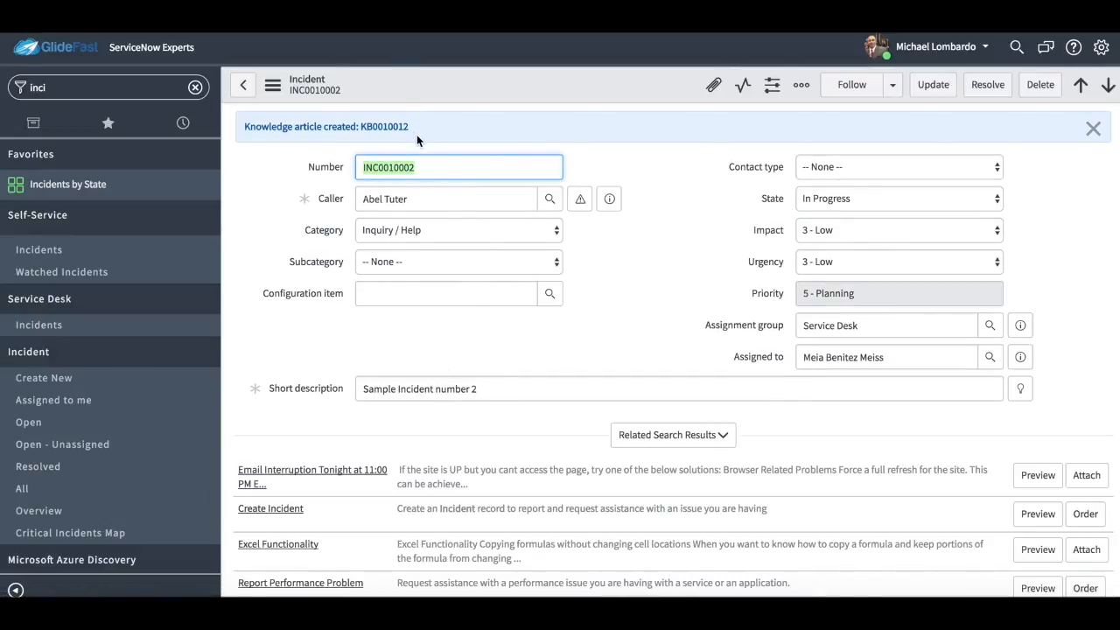
{"action": "left_click_drag", "start_coordinate": [417, 133], "coordinate": [350, 106]}
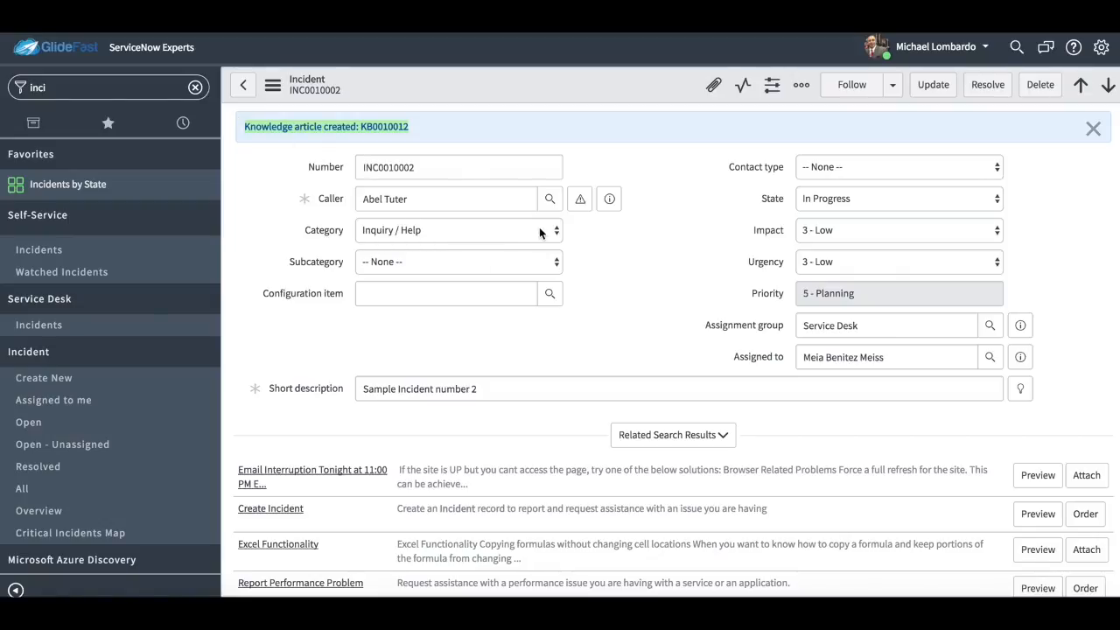
Reopen the linked problem from the incident's related records, review its related incidents and create a normal change from it.
{"action": "scroll", "coordinate": [480, 336], "scroll_direction": "down", "scroll_amount": 10}
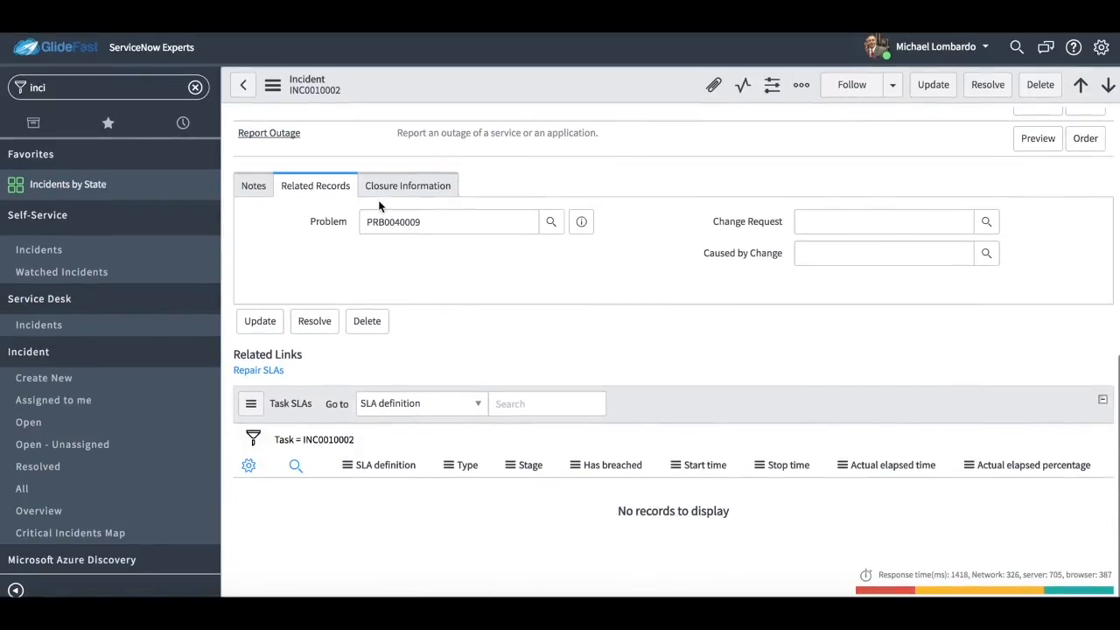
{"action": "left_click", "coordinate": [583, 225]}
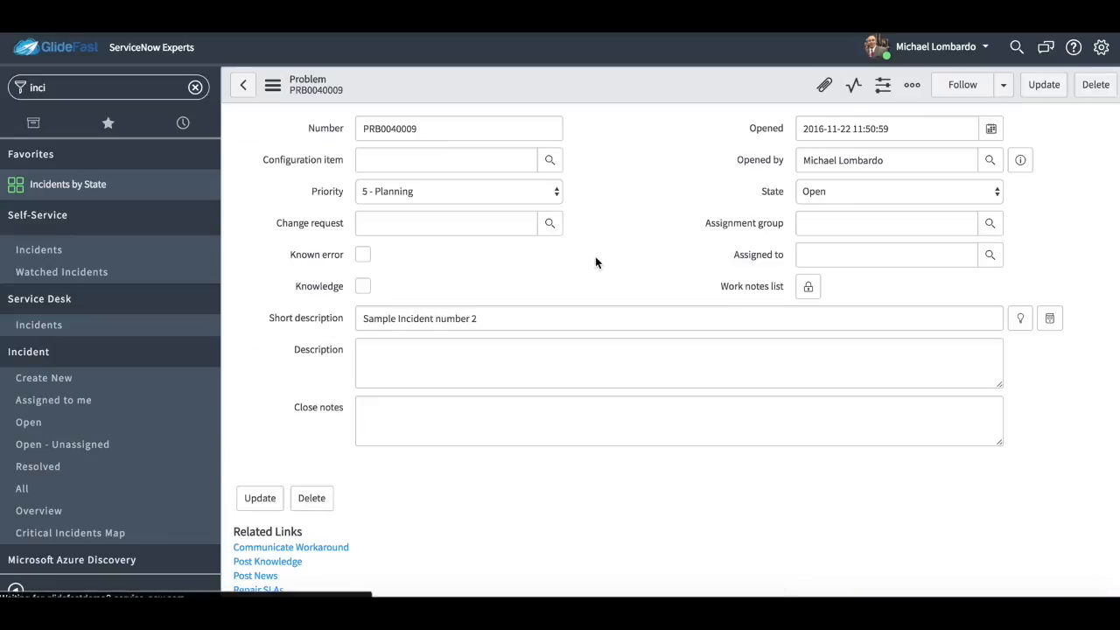
{"action": "scroll", "coordinate": [675, 425], "scroll_direction": "down", "scroll_amount": 10}
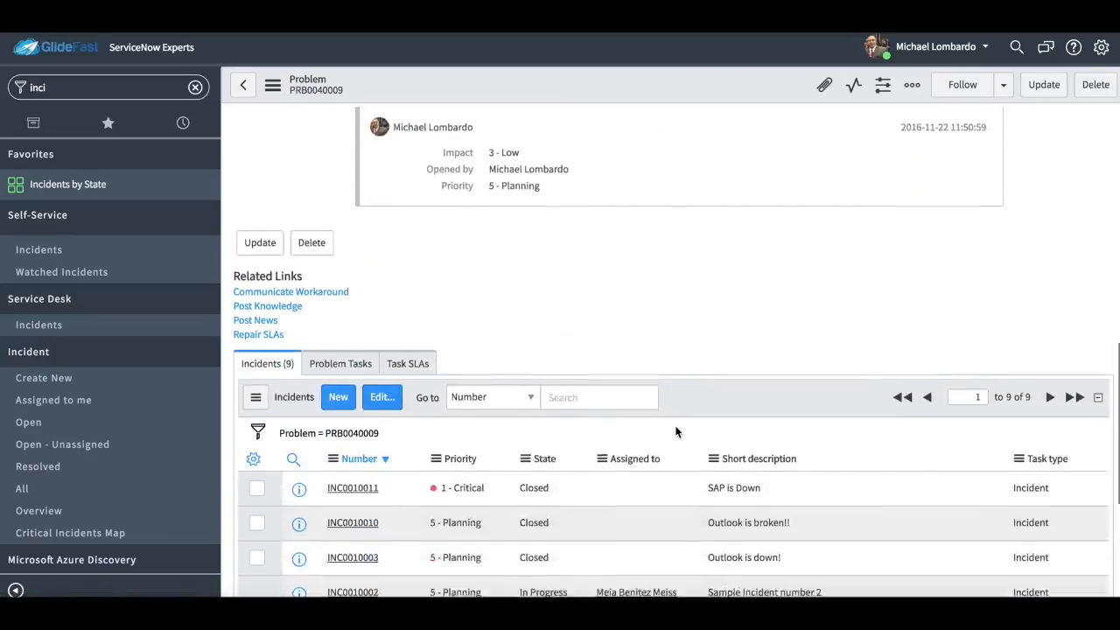
{"action": "scroll", "coordinate": [675, 430], "scroll_direction": "down", "scroll_amount": 2}
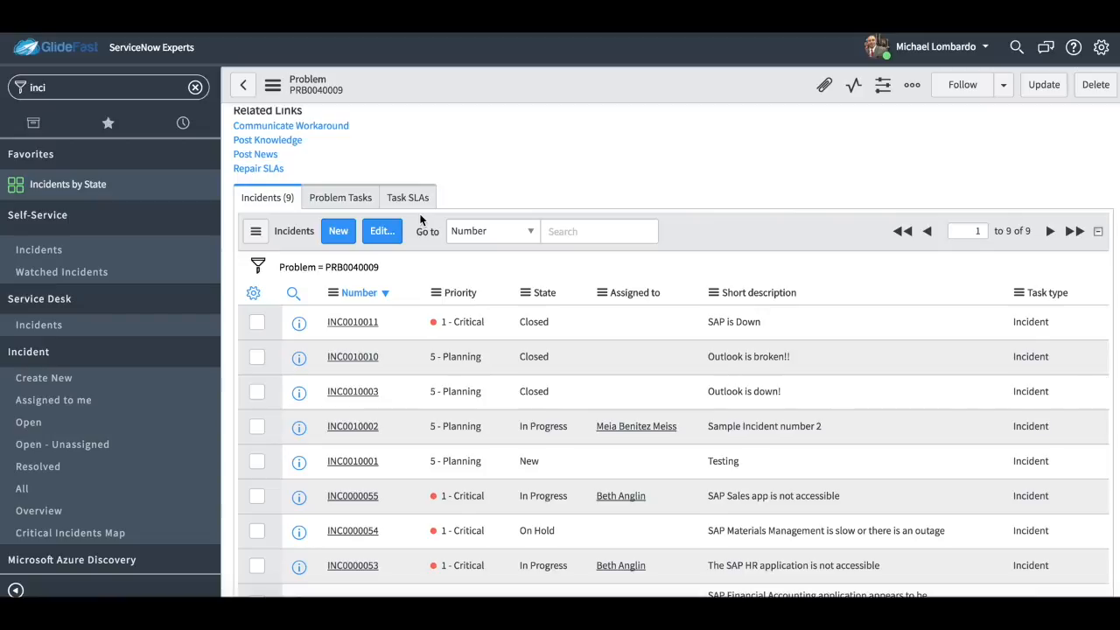
{"action": "scroll", "coordinate": [420, 219], "scroll_direction": "up", "scroll_amount": 15}
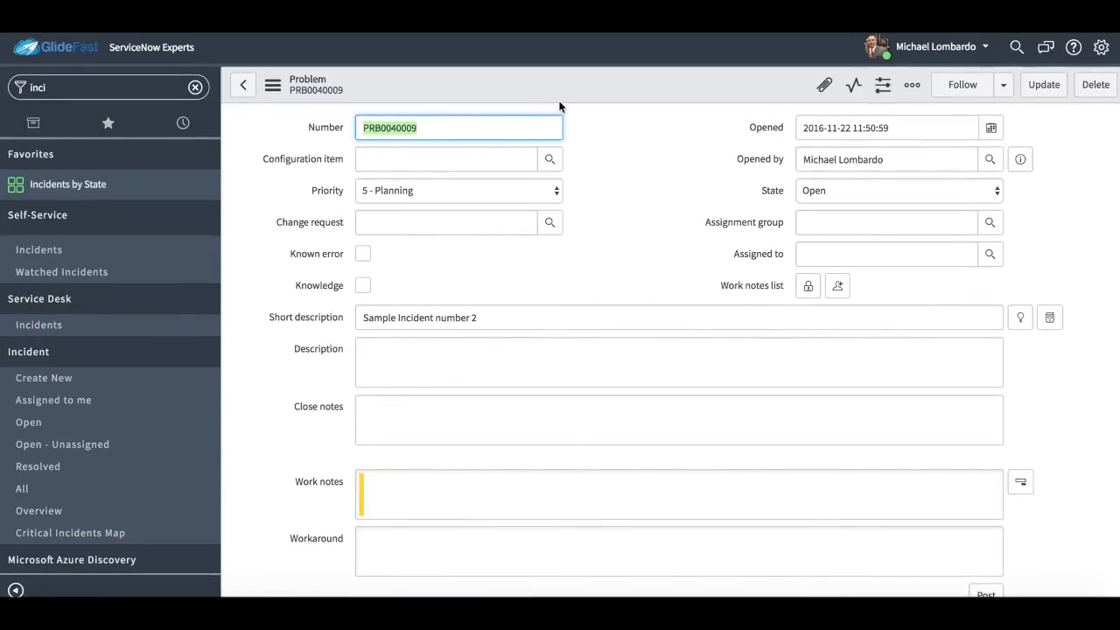
{"action": "right_click", "coordinate": [636, 96]}
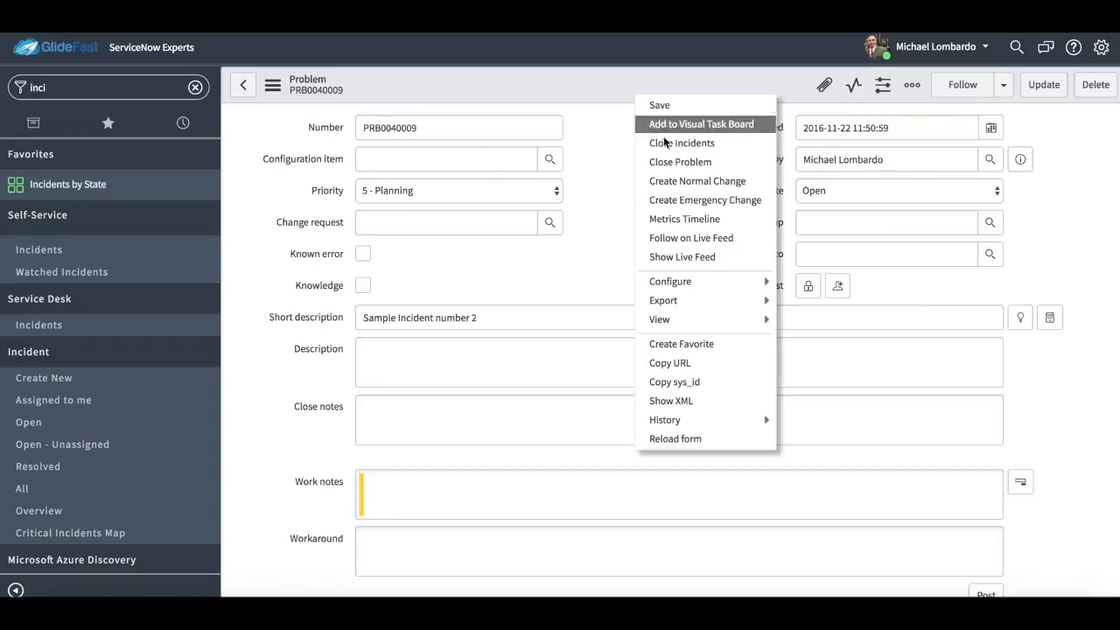
{"action": "left_click", "coordinate": [700, 182]}
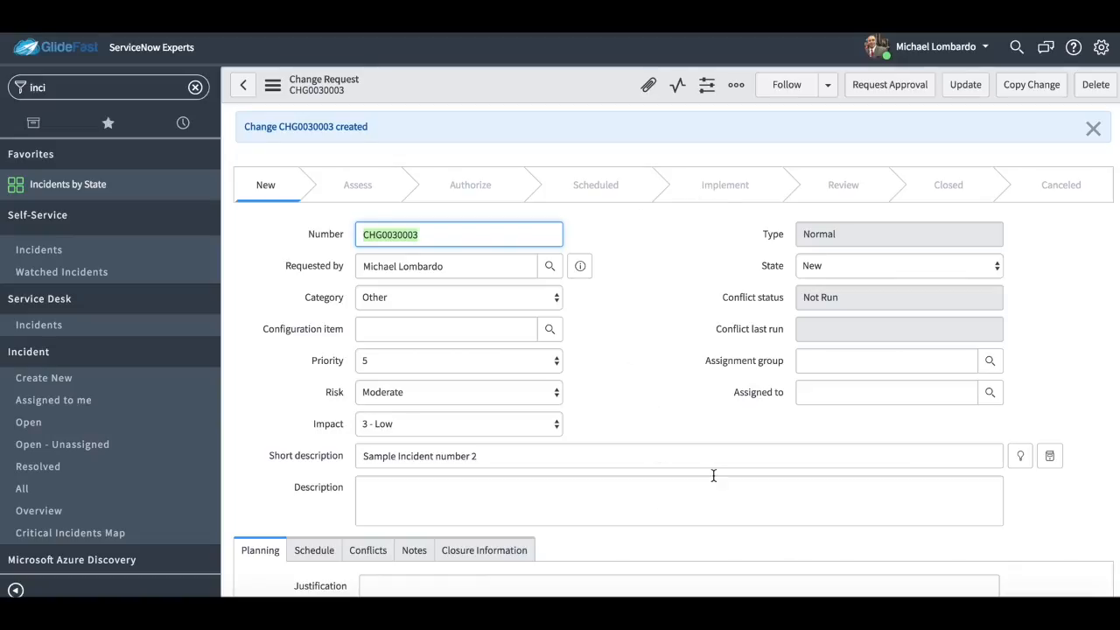
Check the new change request's short description and its related problems list.
{"action": "left_click", "coordinate": [578, 462]}
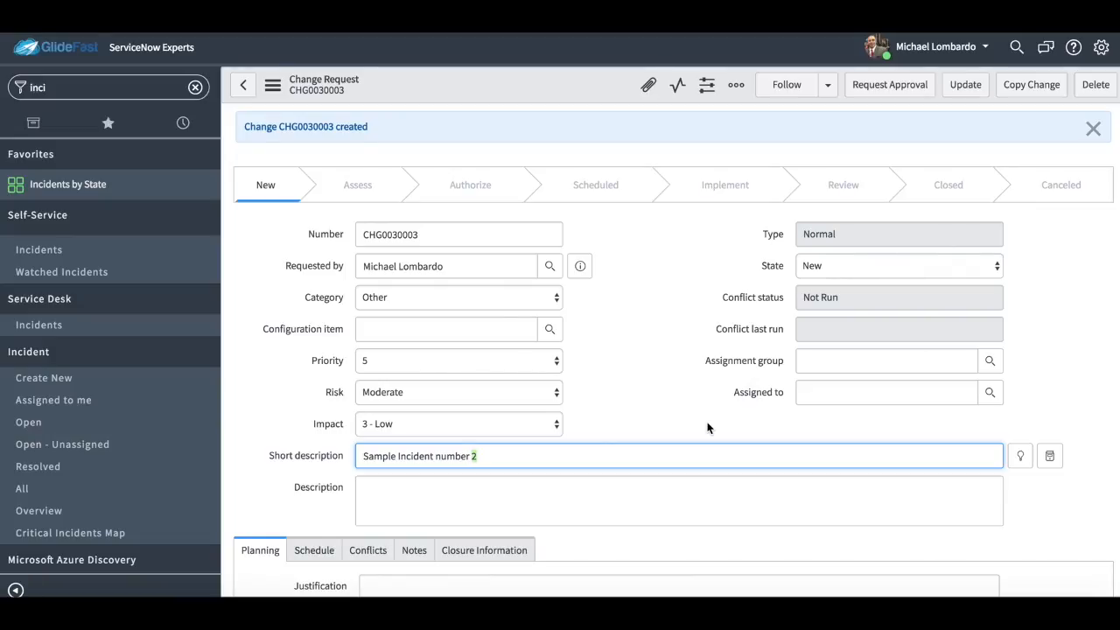
{"action": "scroll", "coordinate": [708, 427], "scroll_direction": "down", "scroll_amount": 10}
{"action": "left_click", "coordinate": [575, 365]}
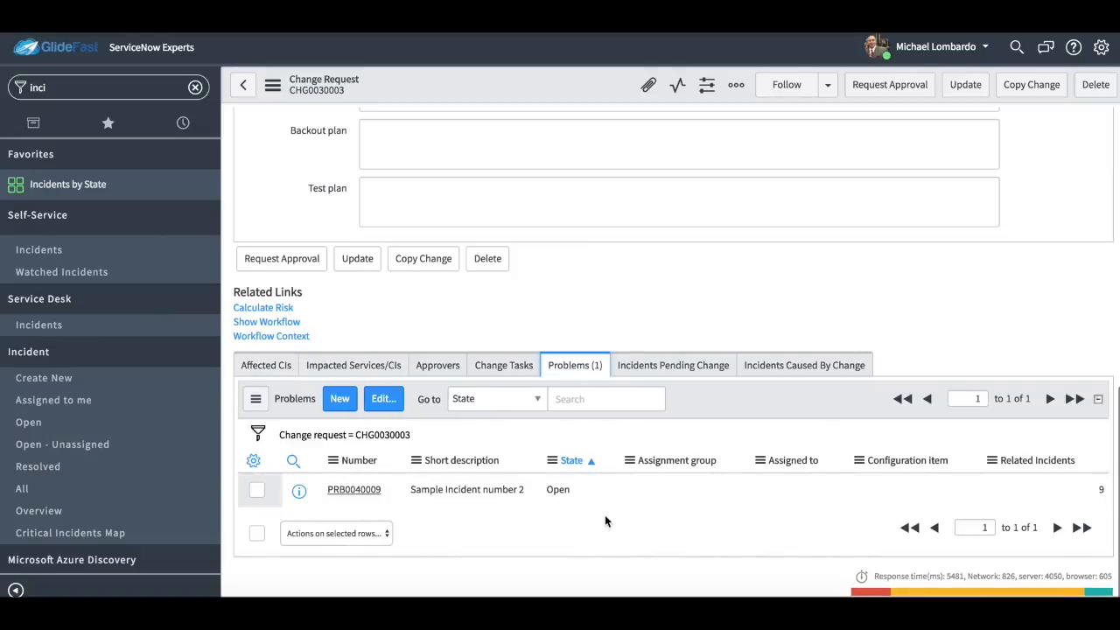